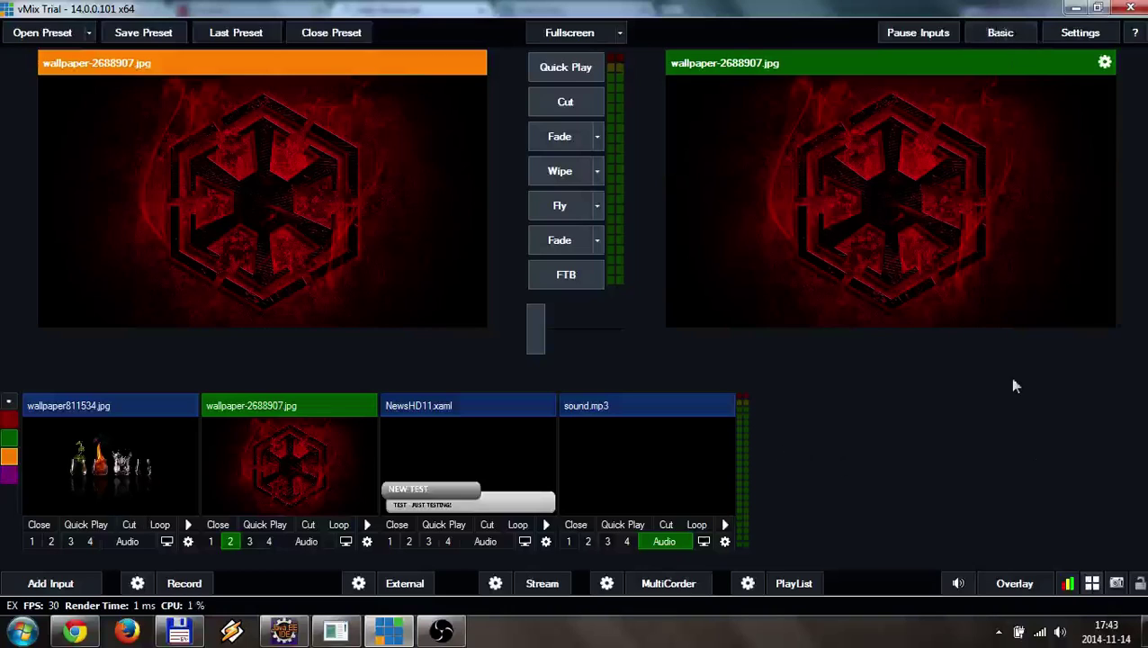
Confirm the overlay settings and launch the vMix Web Interface from the Shortcuts list.
left_click(1025, 585)
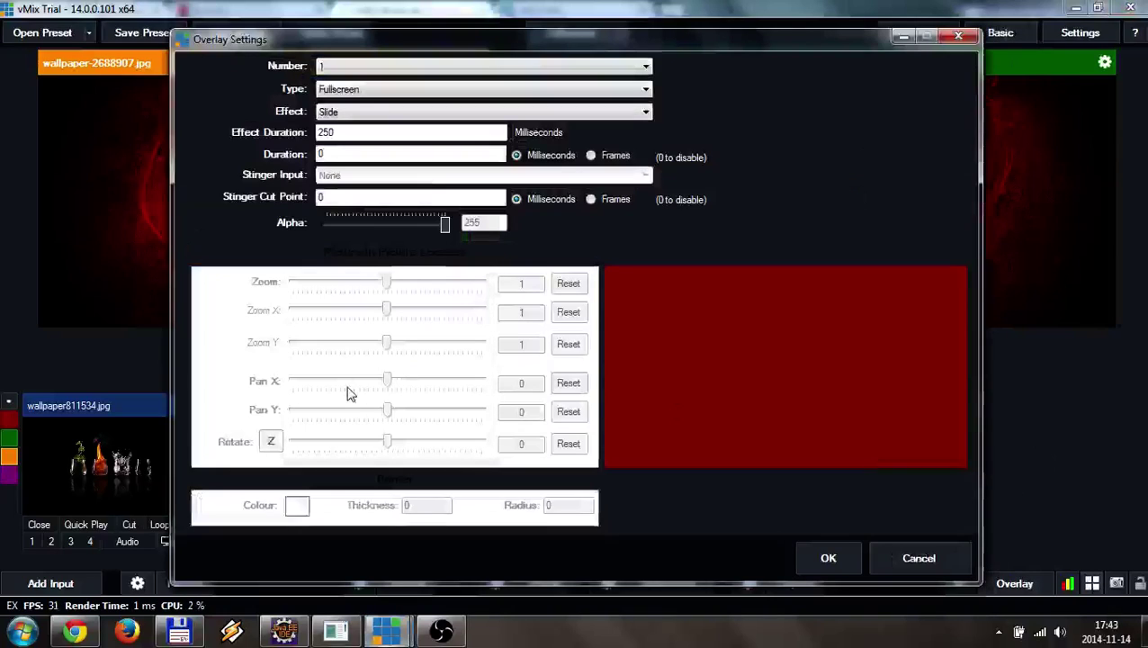
left_click(841, 565)
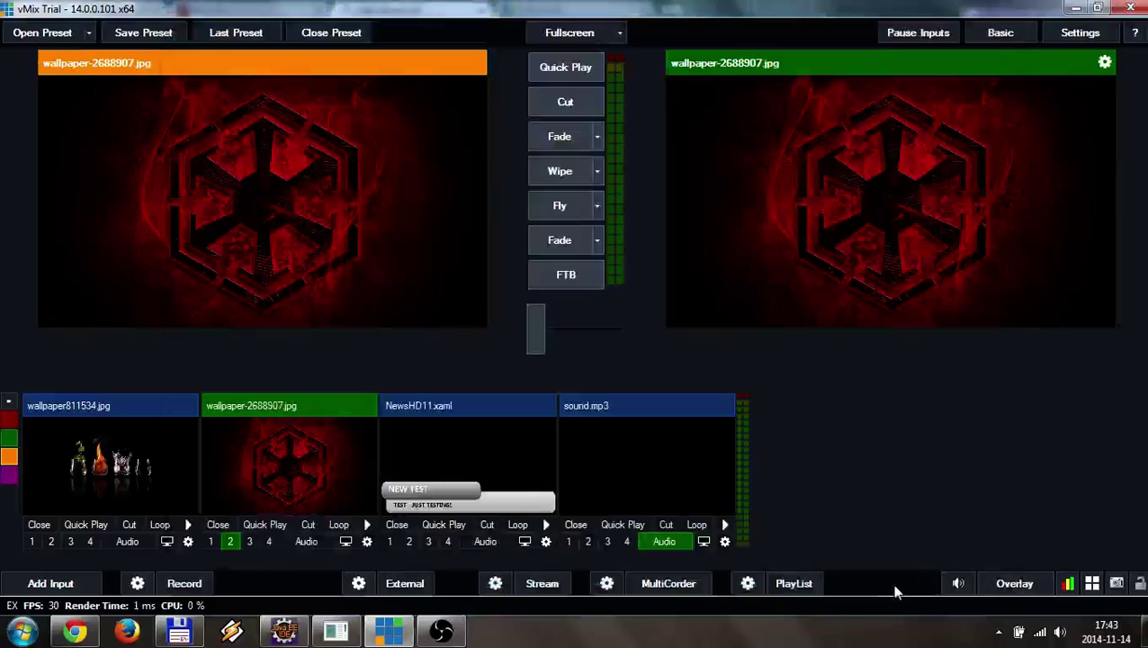
left_click(1091, 585)
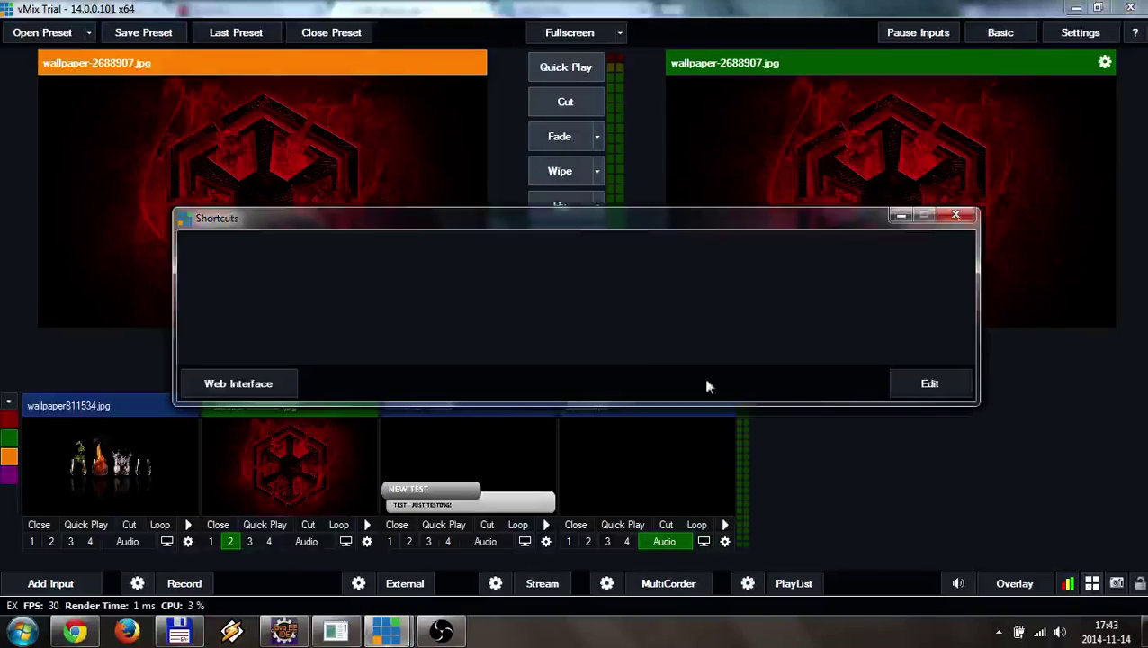
left_click(244, 387)
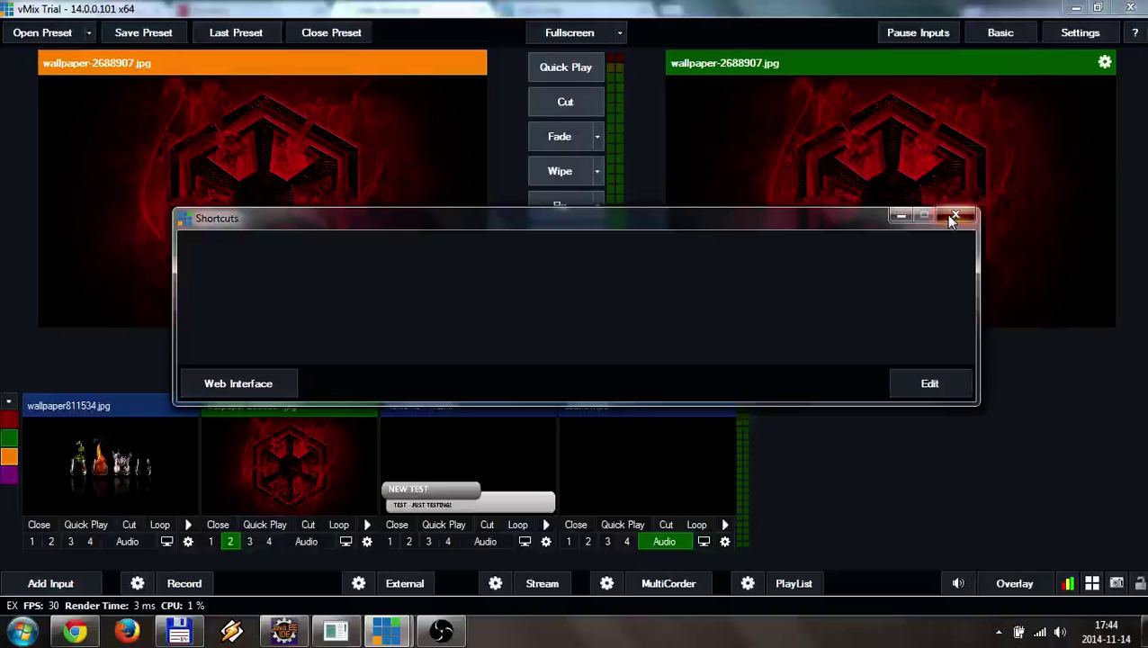
left_click(954, 217)
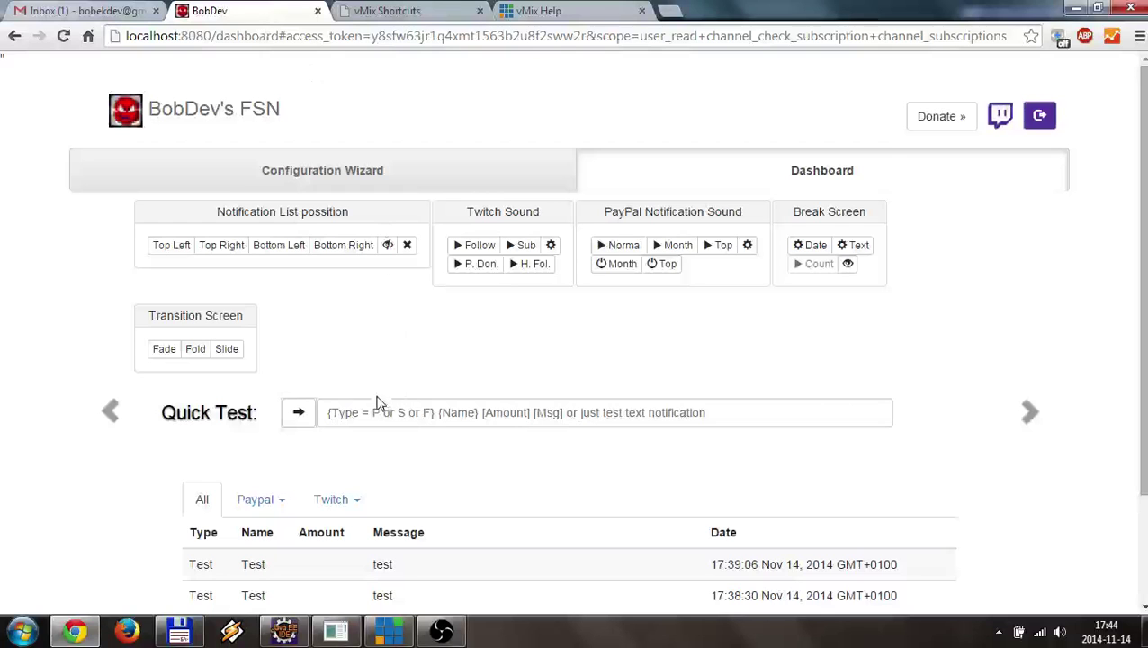
Send a 'test1' quick test notification and check vMix's output.
left_click(378, 403)
type("test")
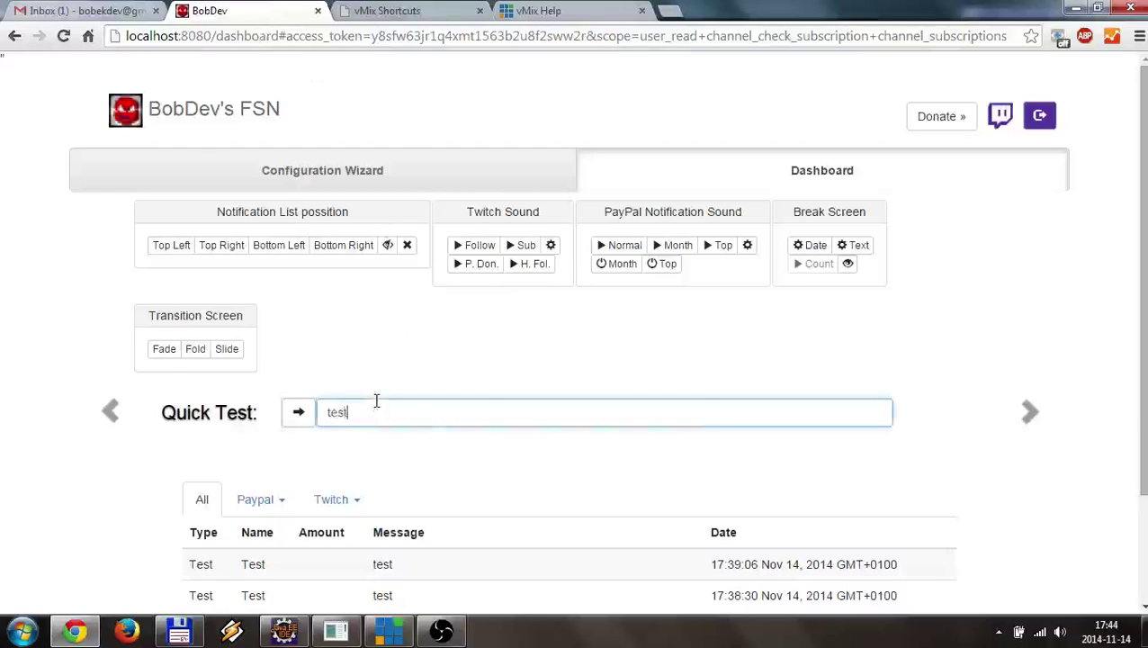
type("1")
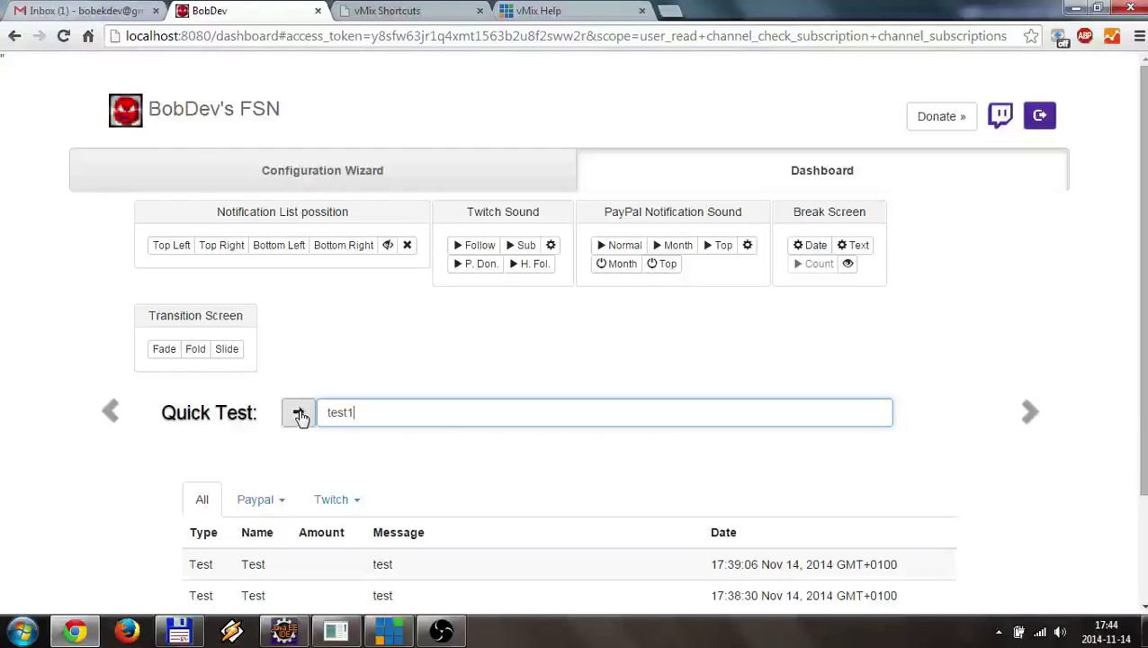
left_click(299, 413)
left_click(389, 632)
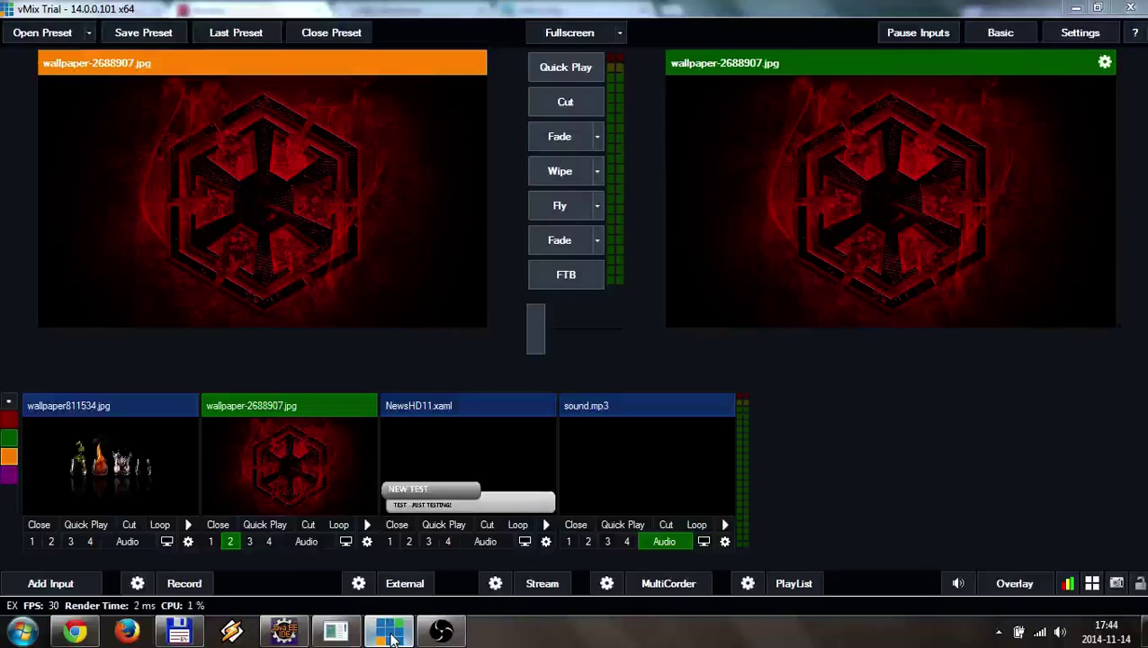
Send a 'test2' quick test notification and check vMix's overlay again.
left_click(389, 631)
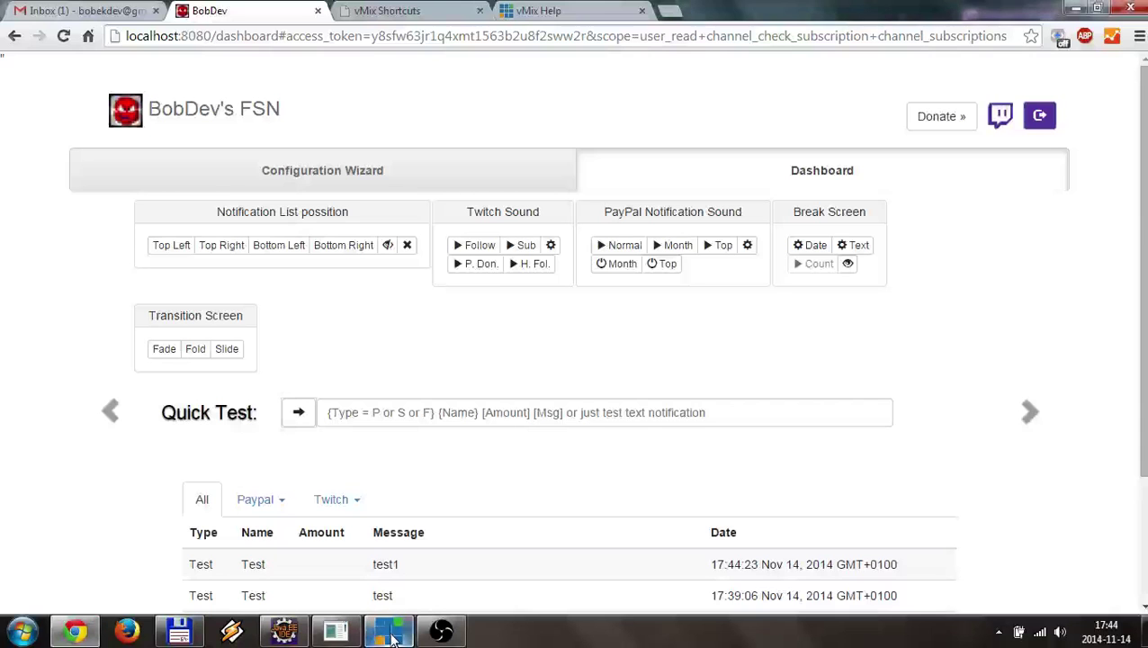
left_click(359, 419)
type("test")
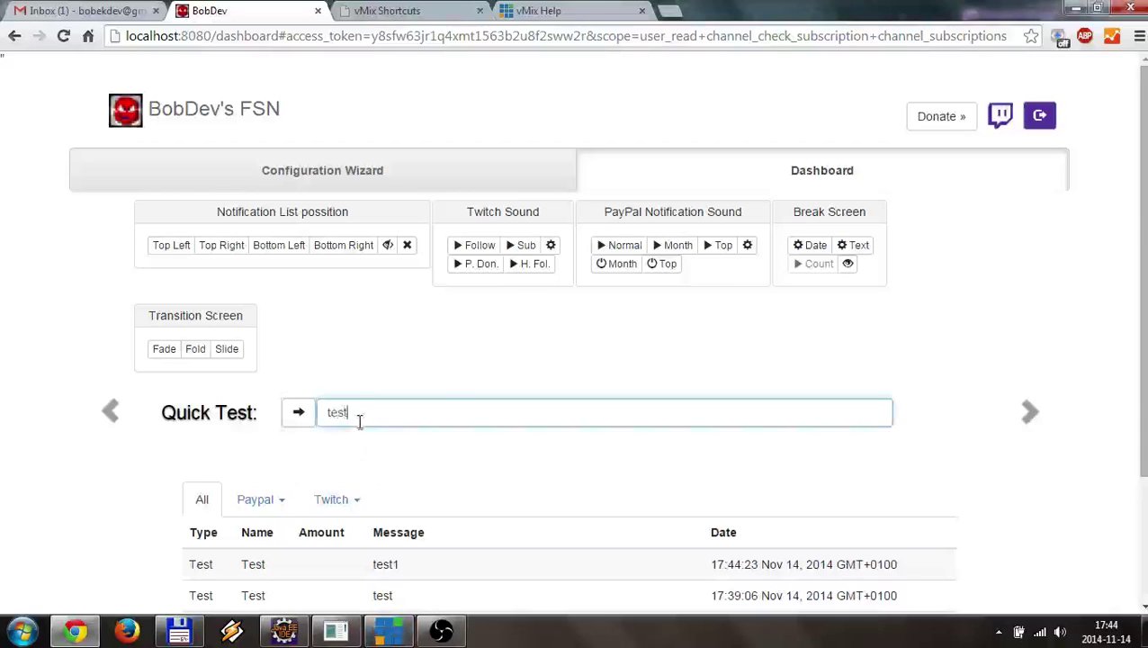
type("2")
left_click(299, 411)
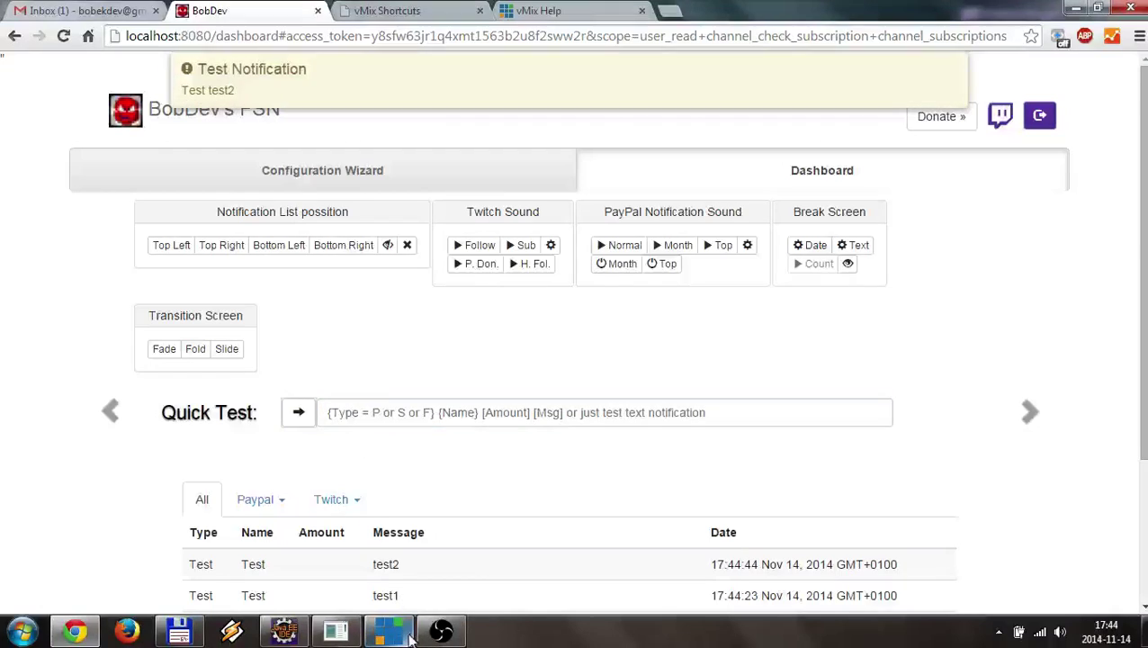
left_click(389, 631)
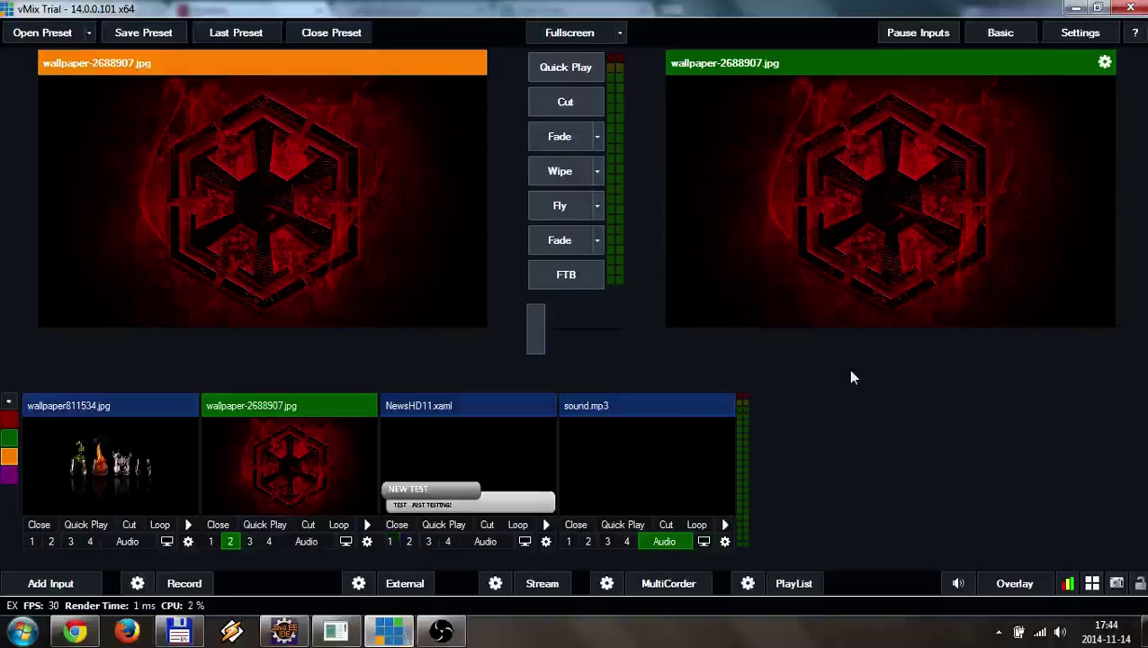
Replace the old NewsHD11 and sound.mp3 inputs with a fresh NewsHD11.xaml title input.
left_click(397, 525)
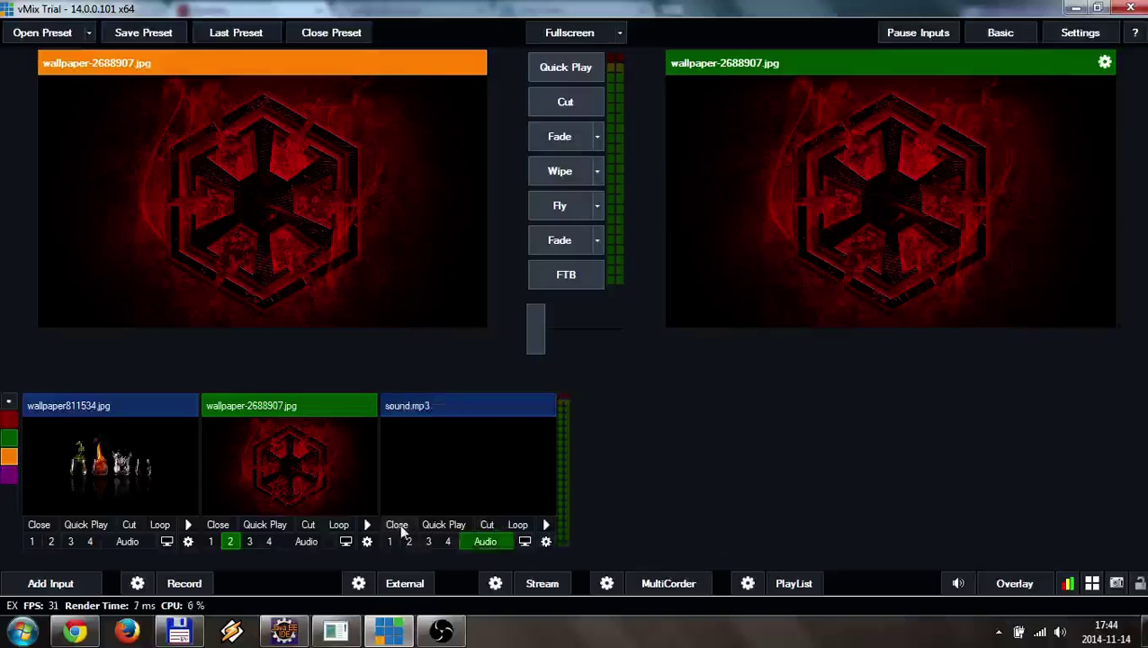
left_click(401, 529)
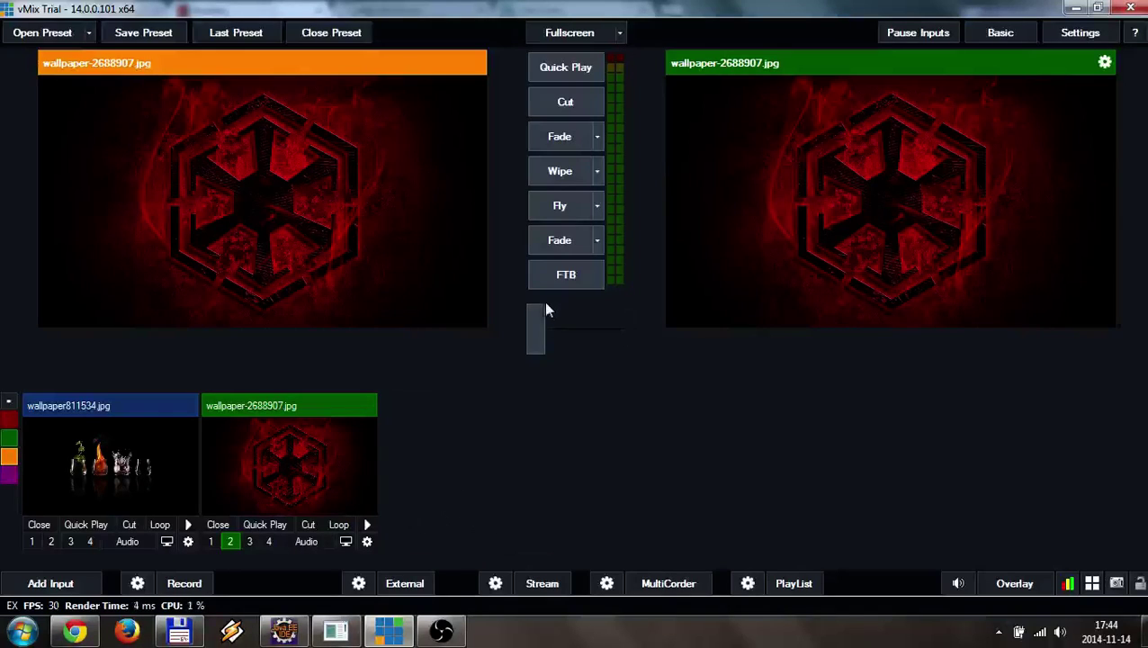
left_click(55, 583)
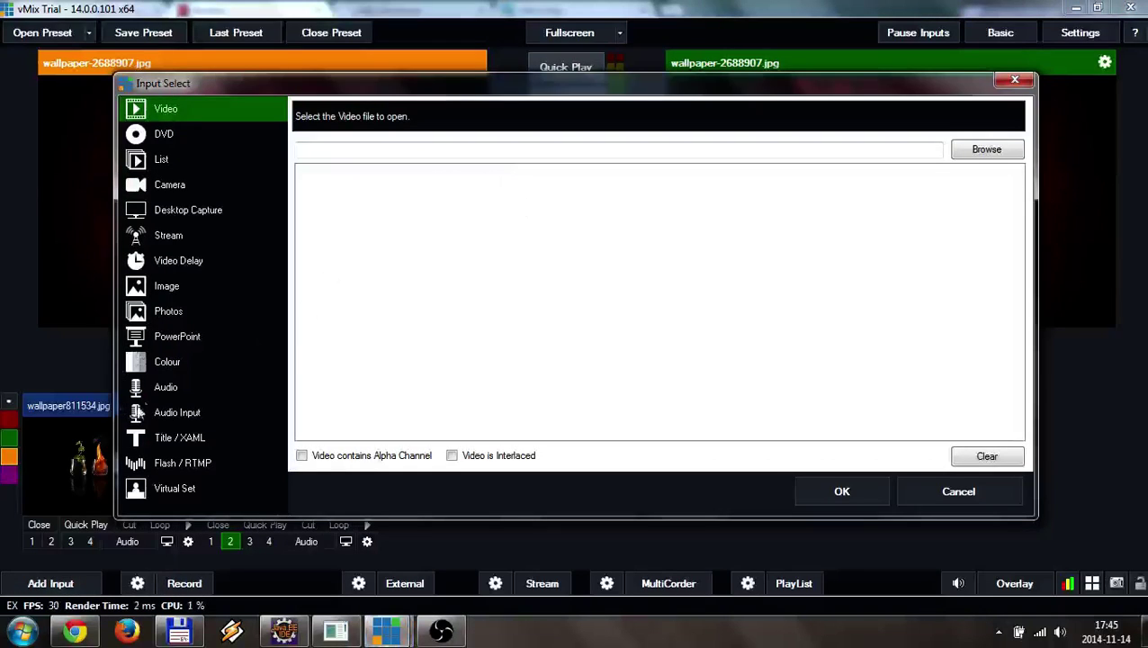
left_click(180, 437)
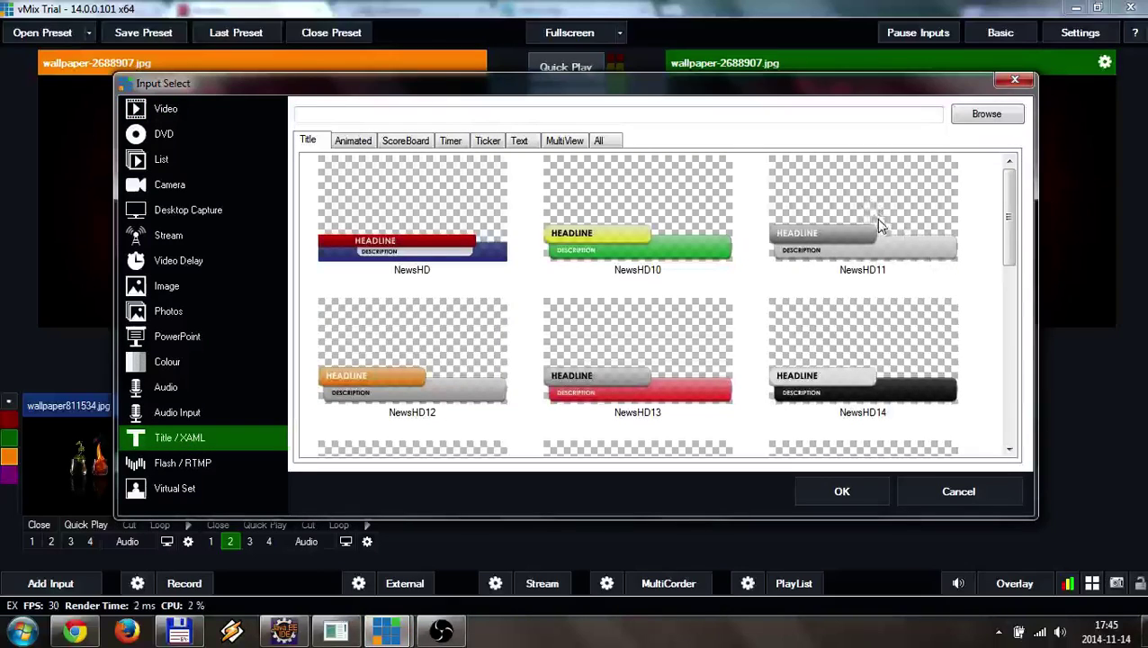
left_click(898, 227)
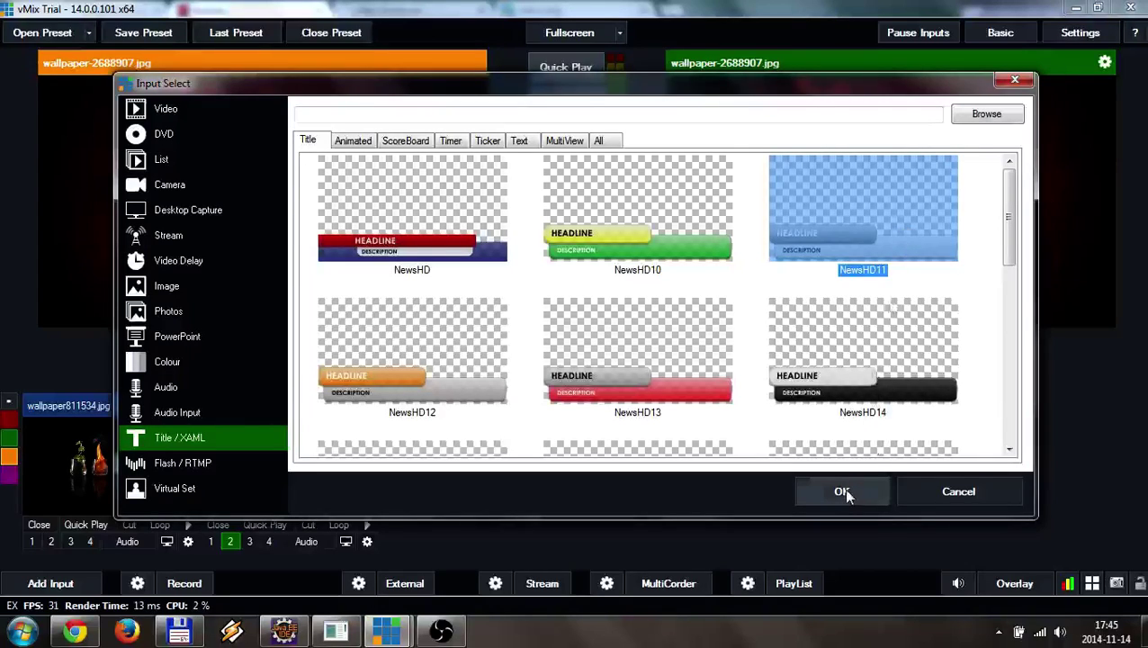
left_click(810, 490)
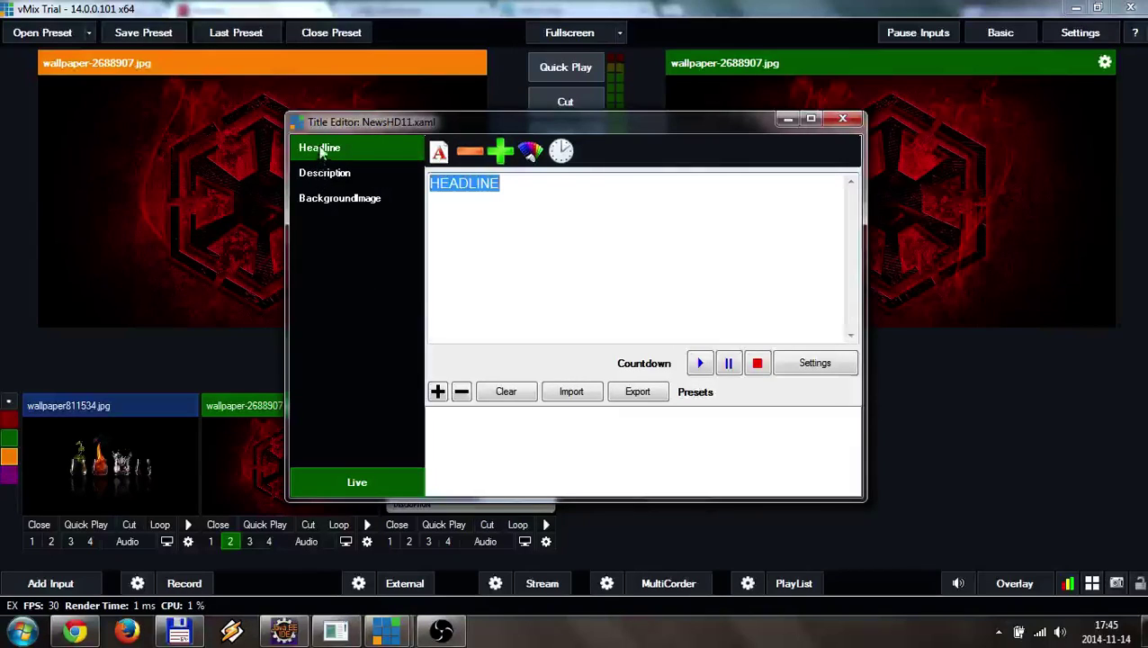
left_click_drag(357, 120, 420, 109)
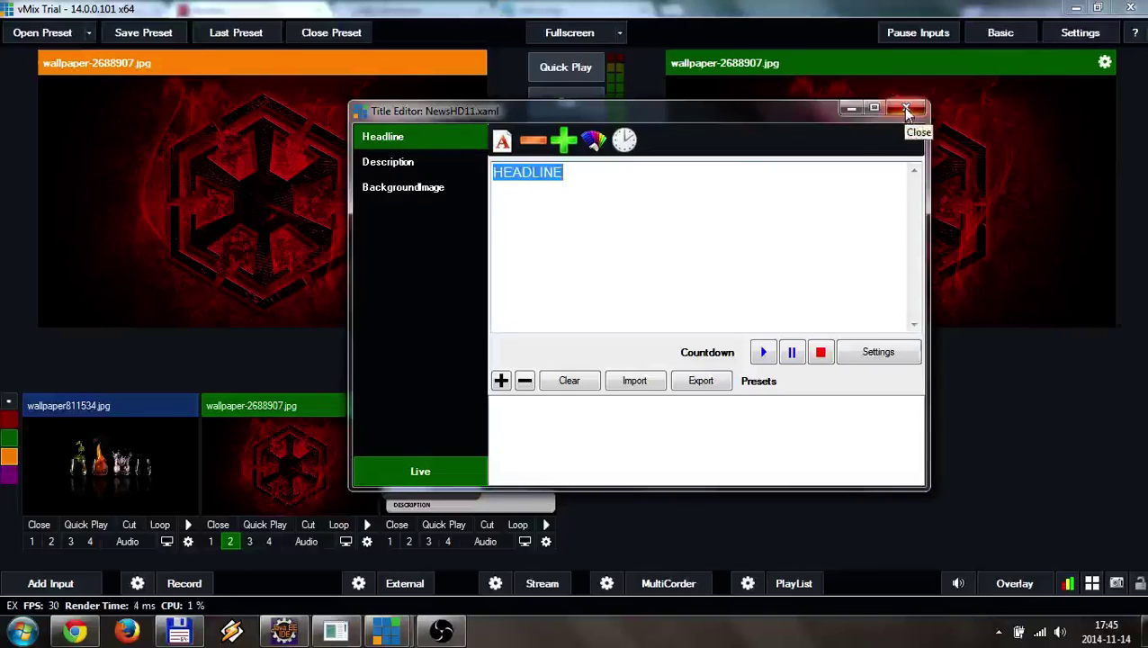
left_click(905, 109)
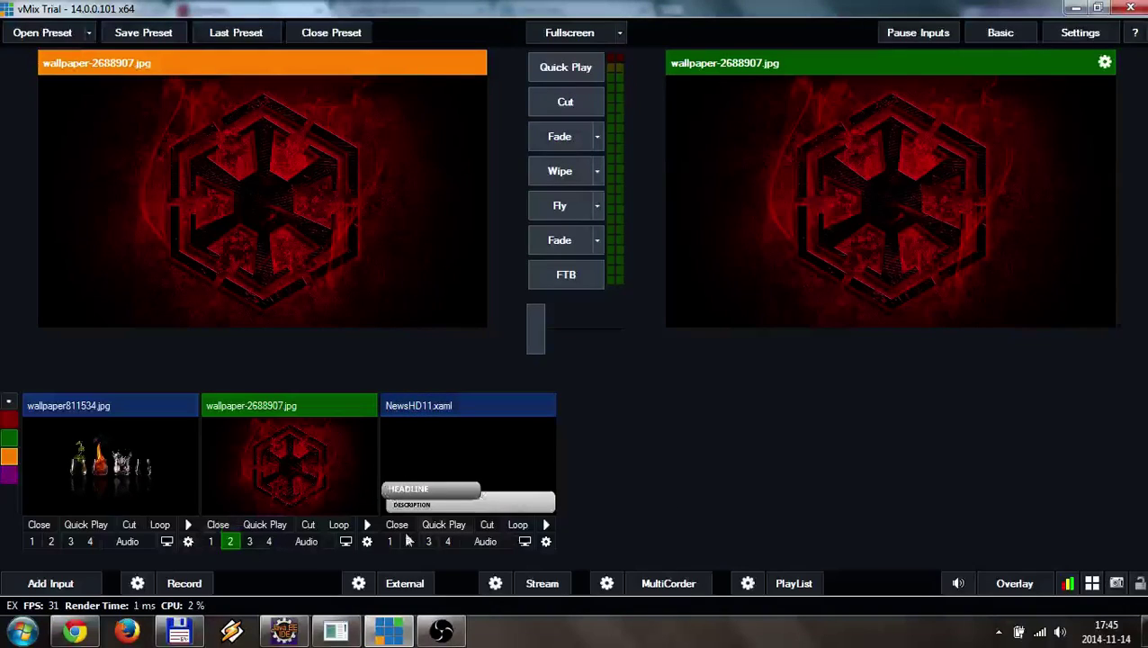
Add sound.mp3 as a new audio input.
left_click(81, 584)
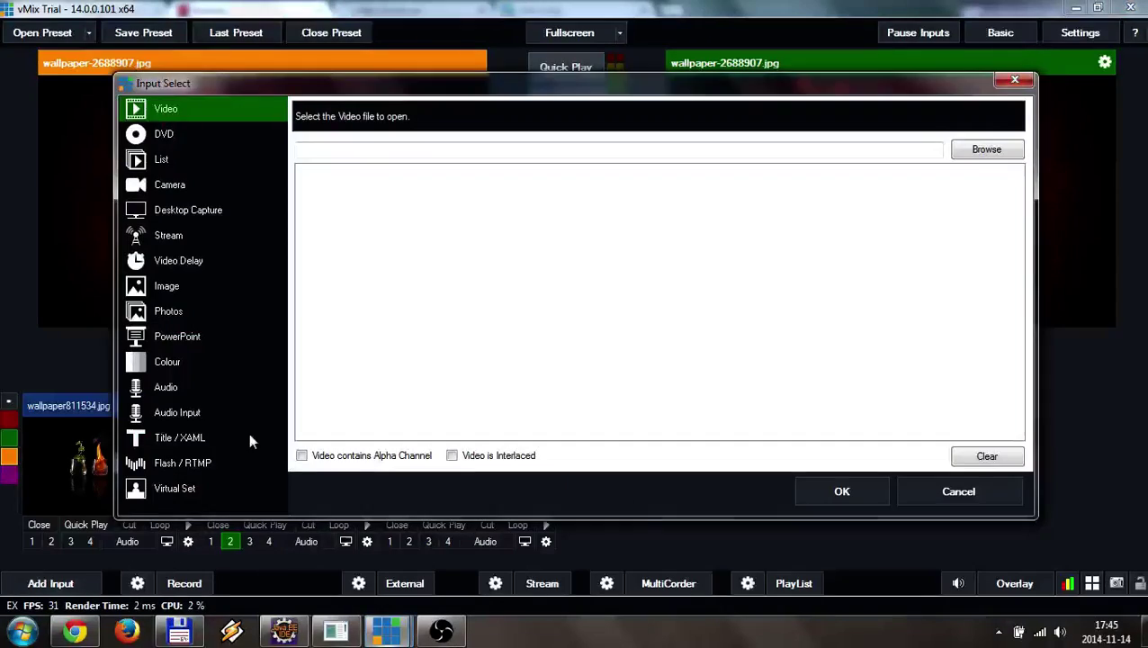
left_click(164, 385)
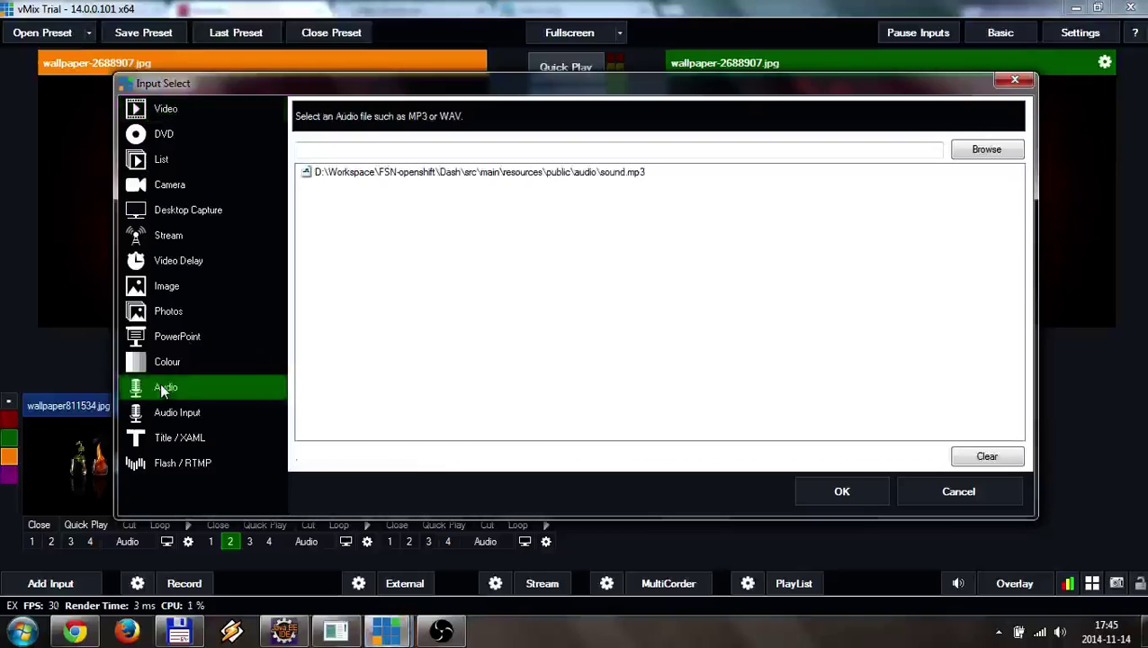
left_click(592, 176)
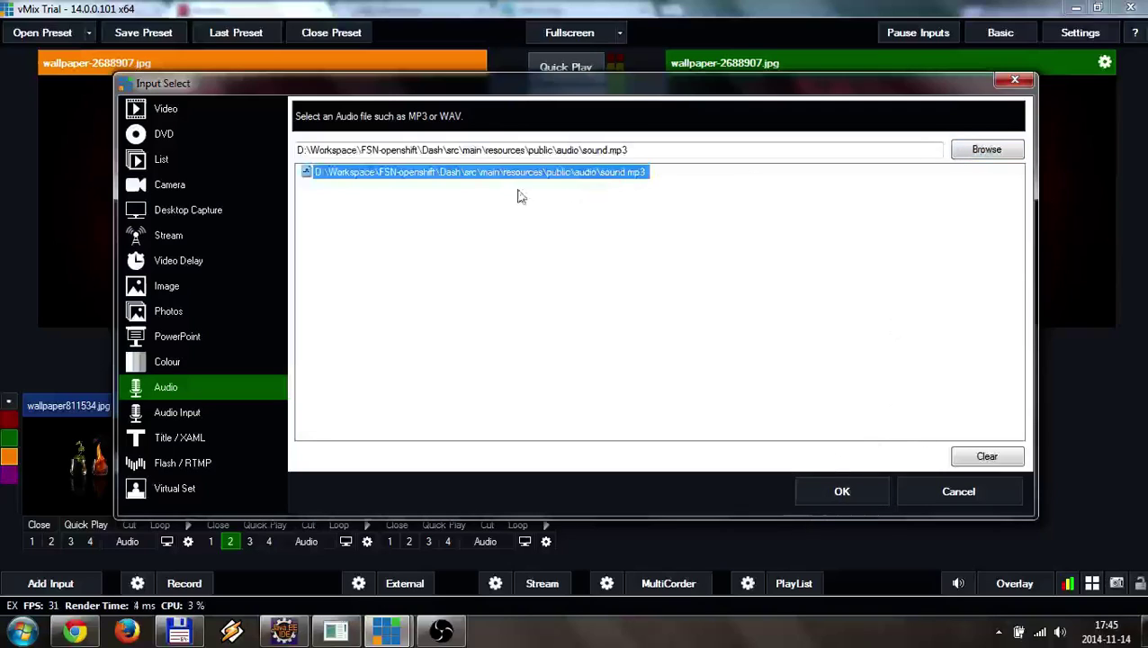
left_click(835, 489)
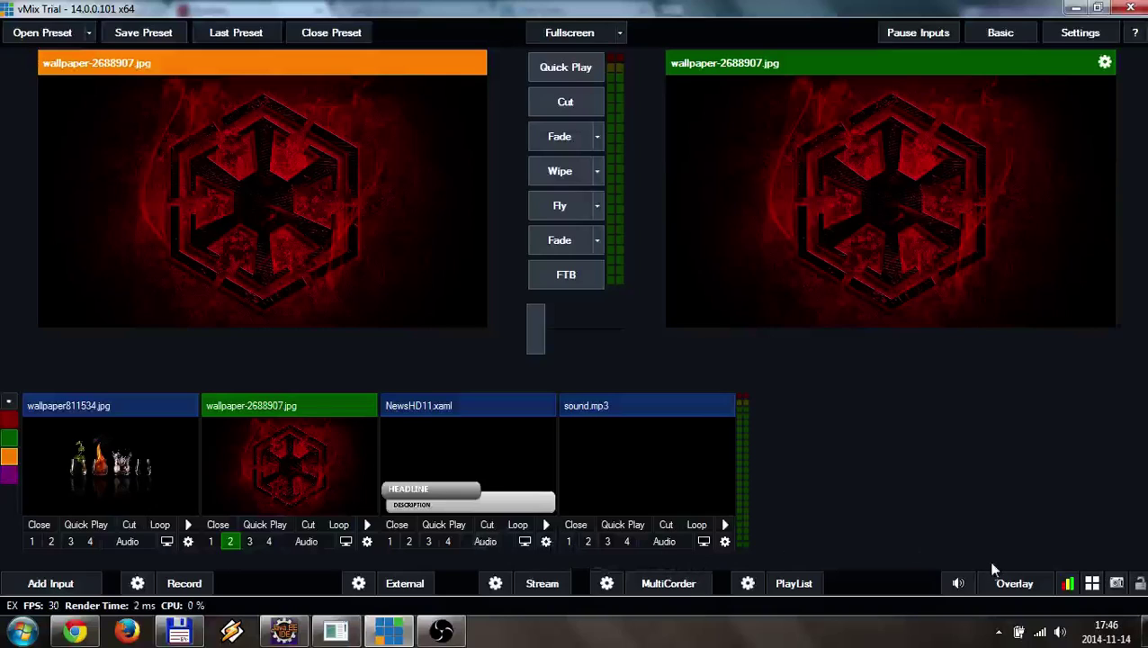
Open the vMix web page from the Shortcuts window in the browser.
left_click(1091, 585)
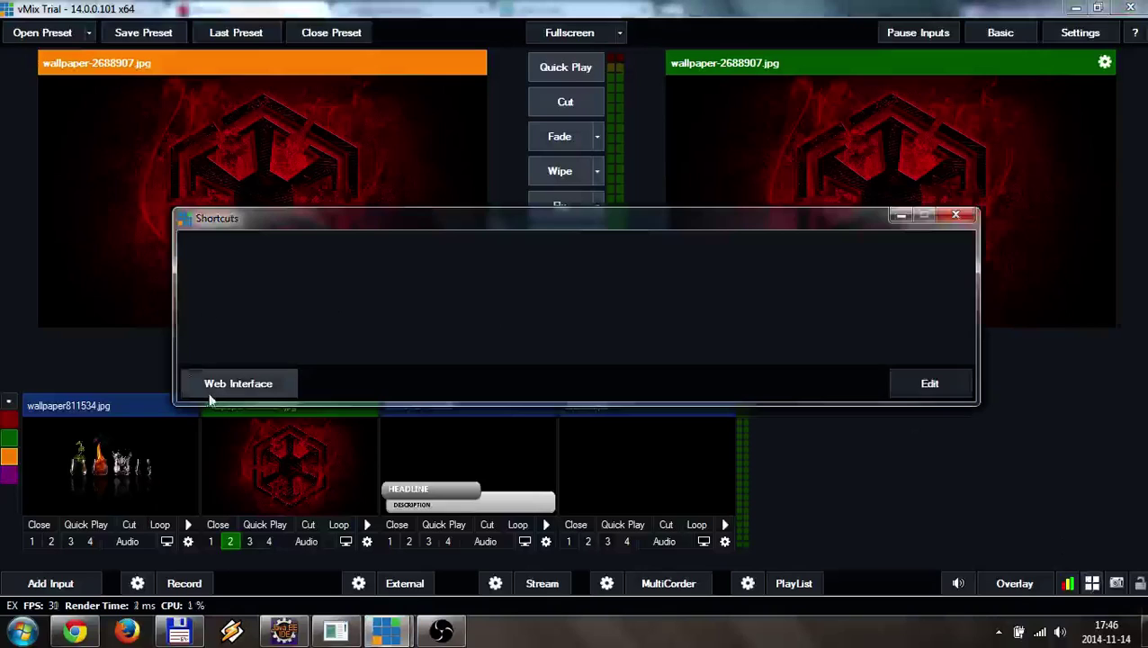
left_click(953, 216)
left_click(74, 632)
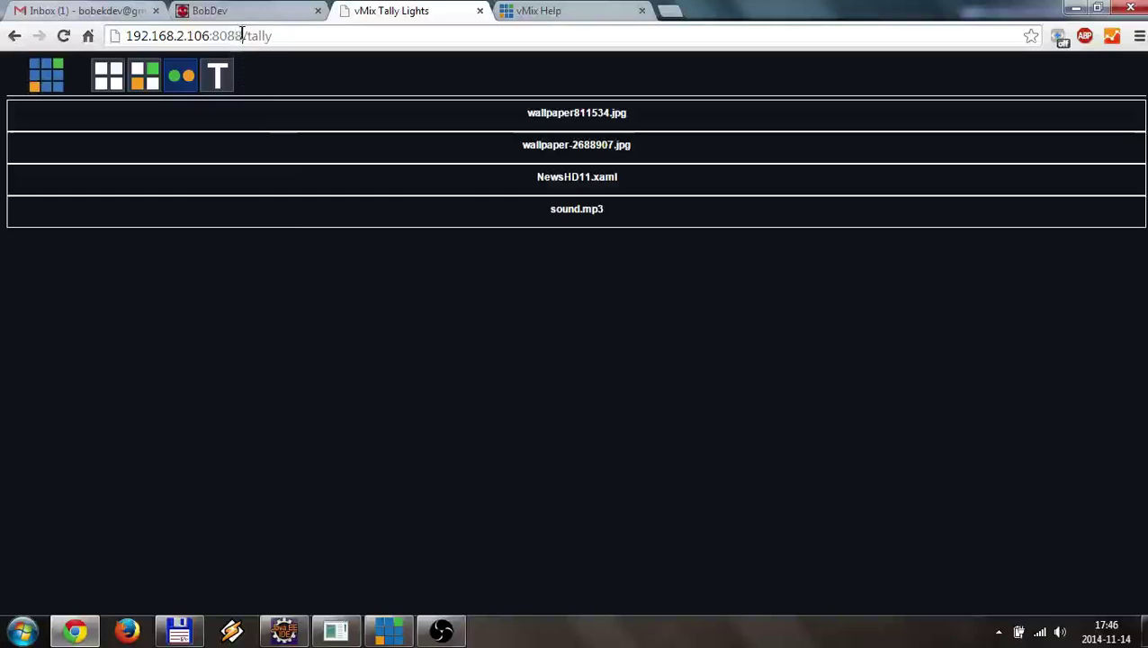
Copy the web interface address 192.168.2.106:8088 from the browser's address bar.
left_click_drag(241, 35, 124, 35)
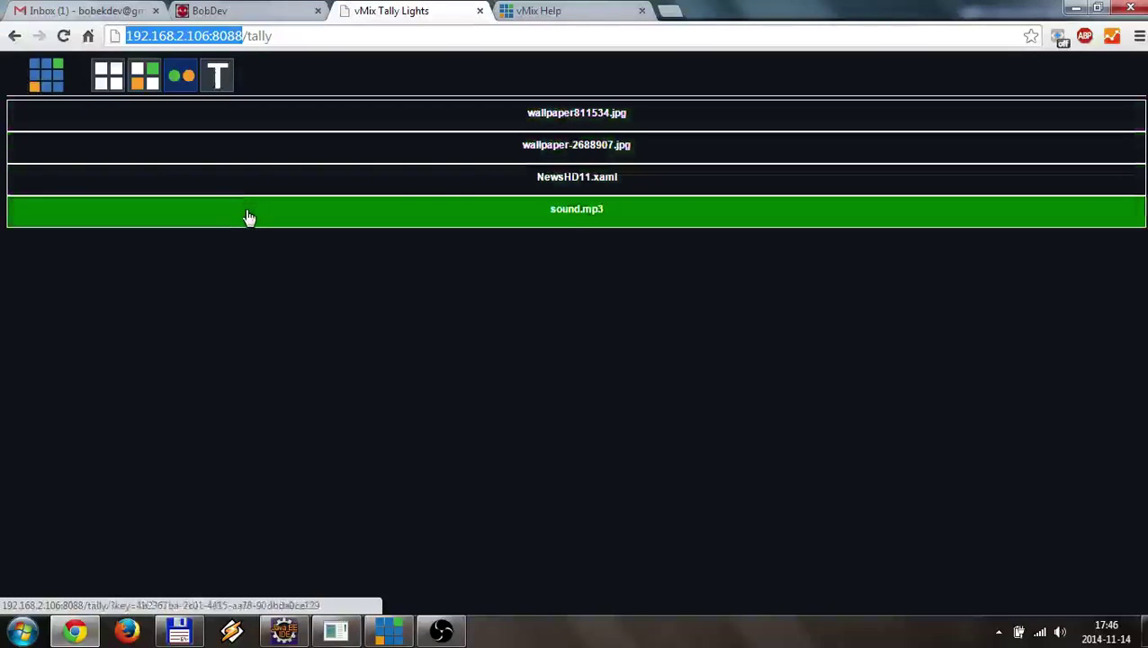
right_click(216, 36)
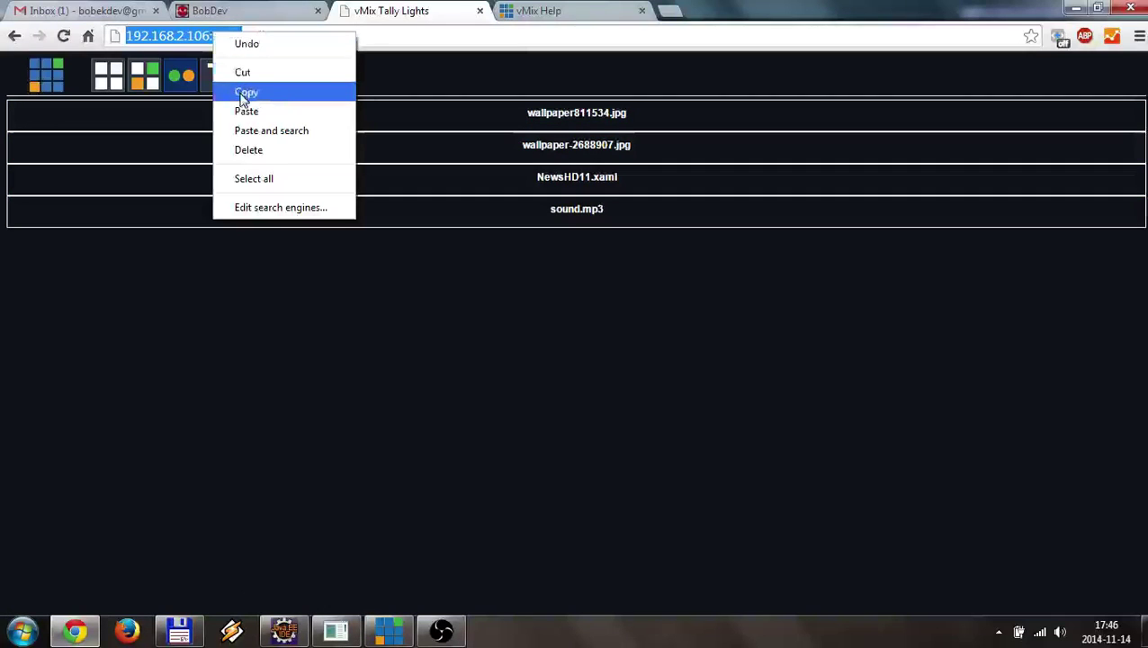
left_click(242, 93)
Start the FSN Configuration Wizard and expand its vMix HD step.
left_click(236, 9)
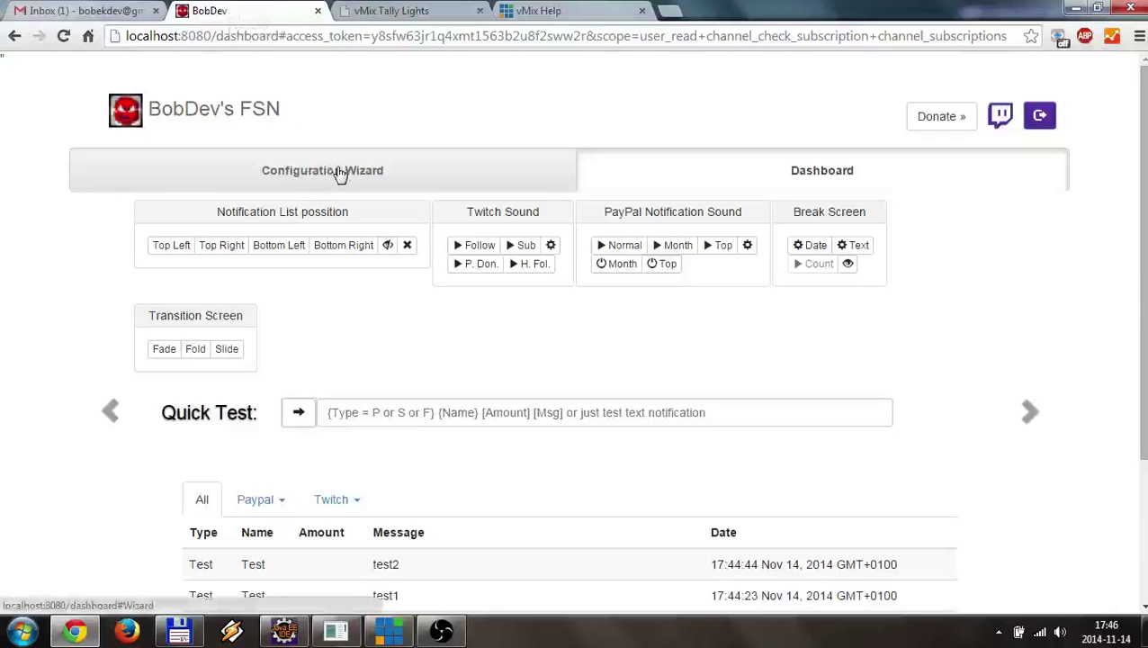
left_click(247, 176)
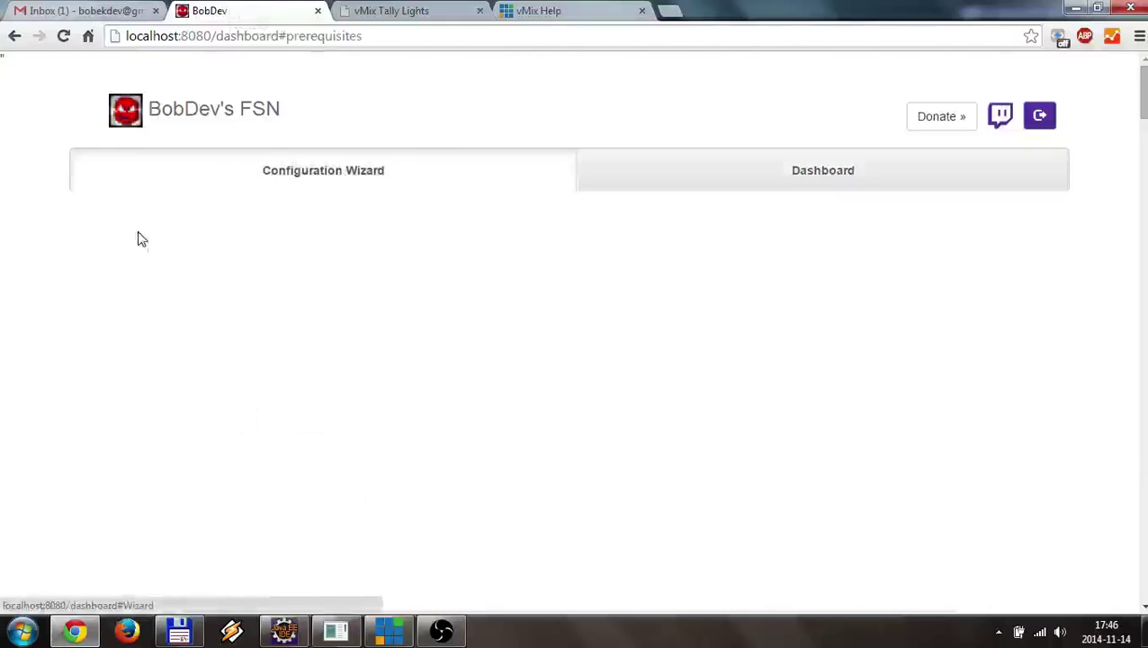
scroll(139, 238, "down", 1)
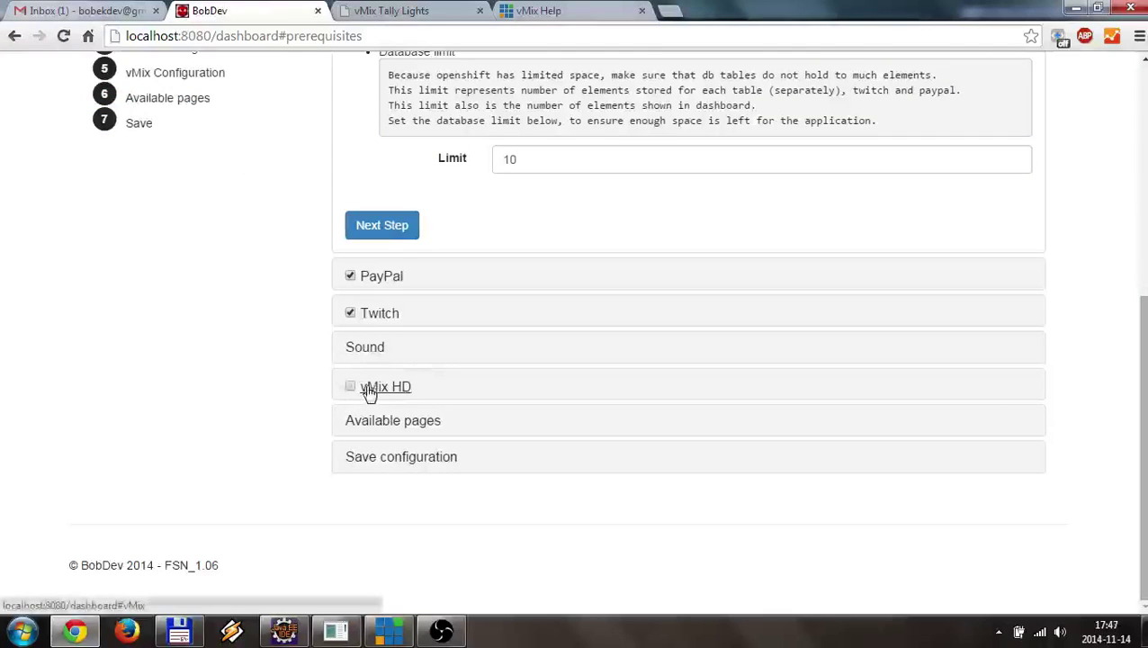
scroll(317, 399, "up", 1)
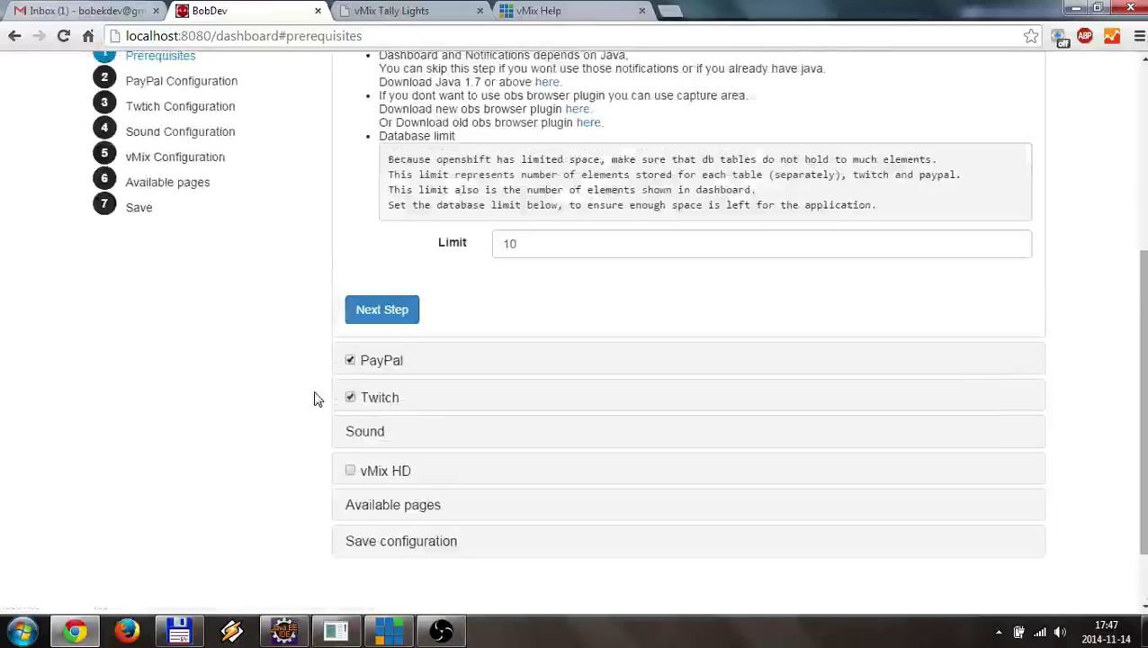
scroll(316, 398, "up", 1)
scroll(317, 399, "up", 1)
scroll(317, 399, "down", 2)
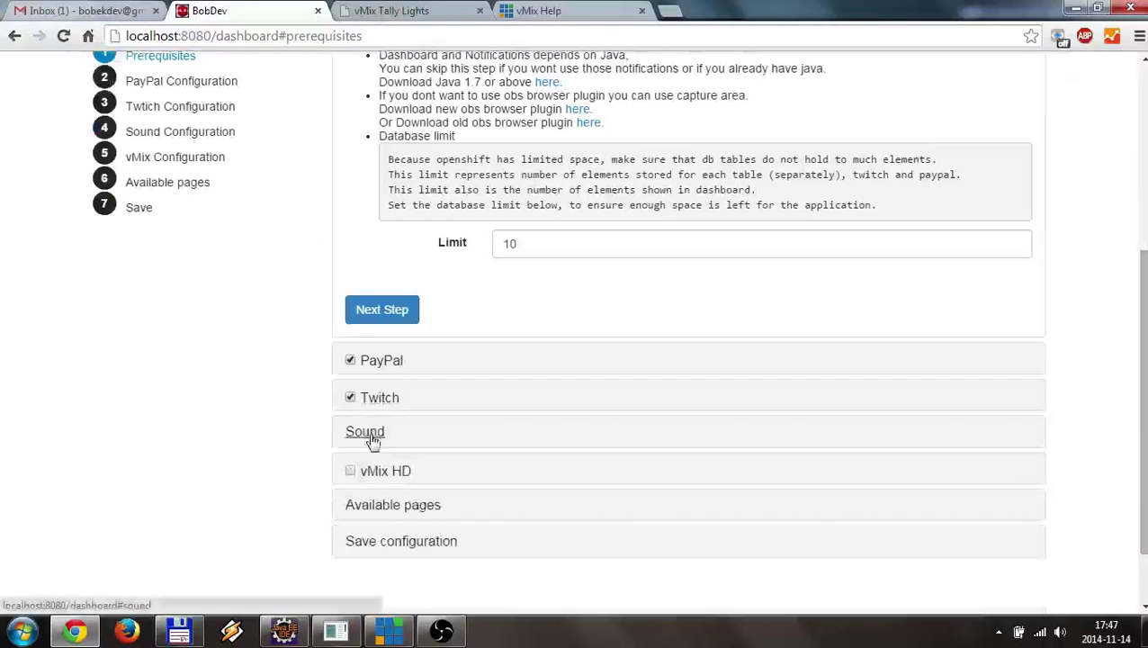
left_click(376, 471)
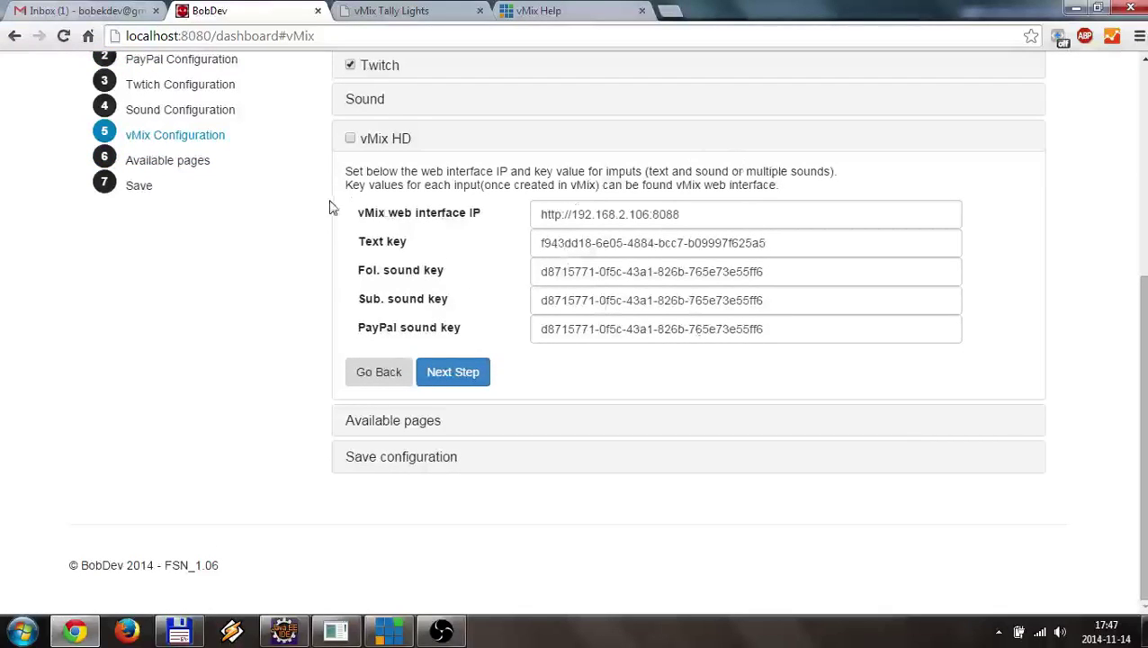
scroll(331, 216, "up", 1)
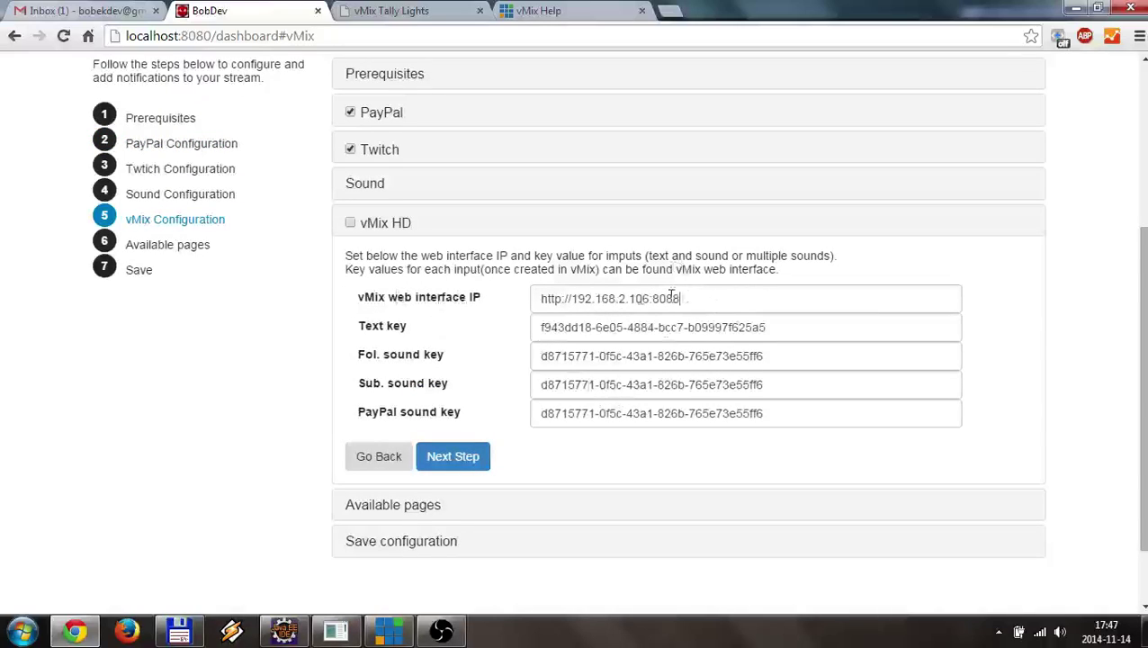
left_click_drag(671, 298, 474, 300)
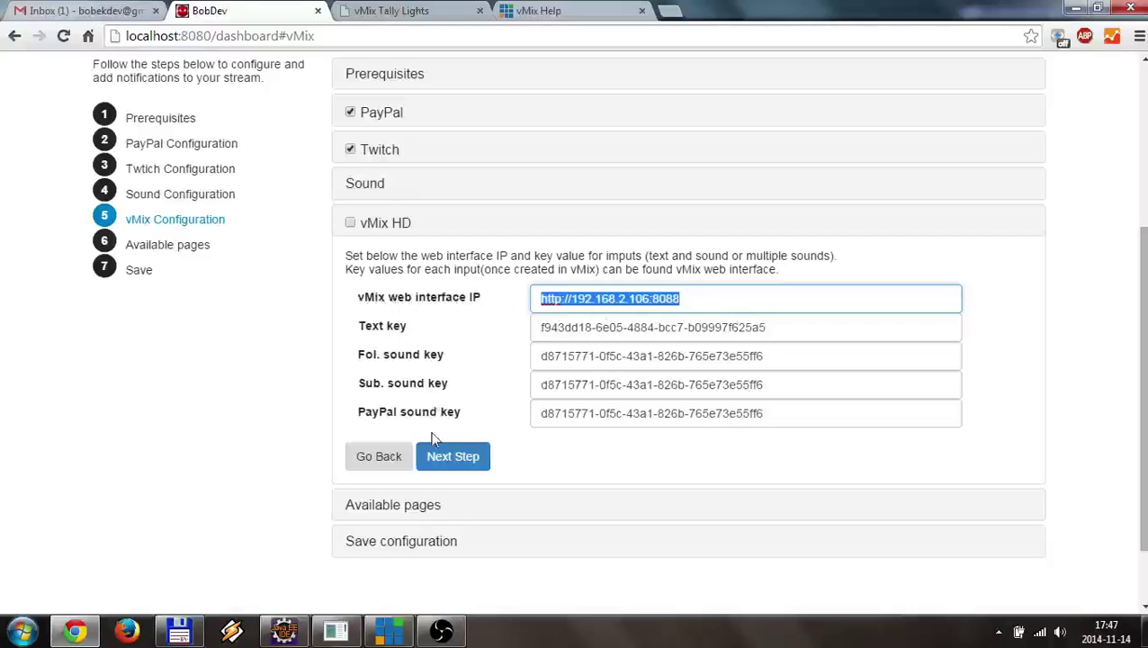
key("End")
type("/")
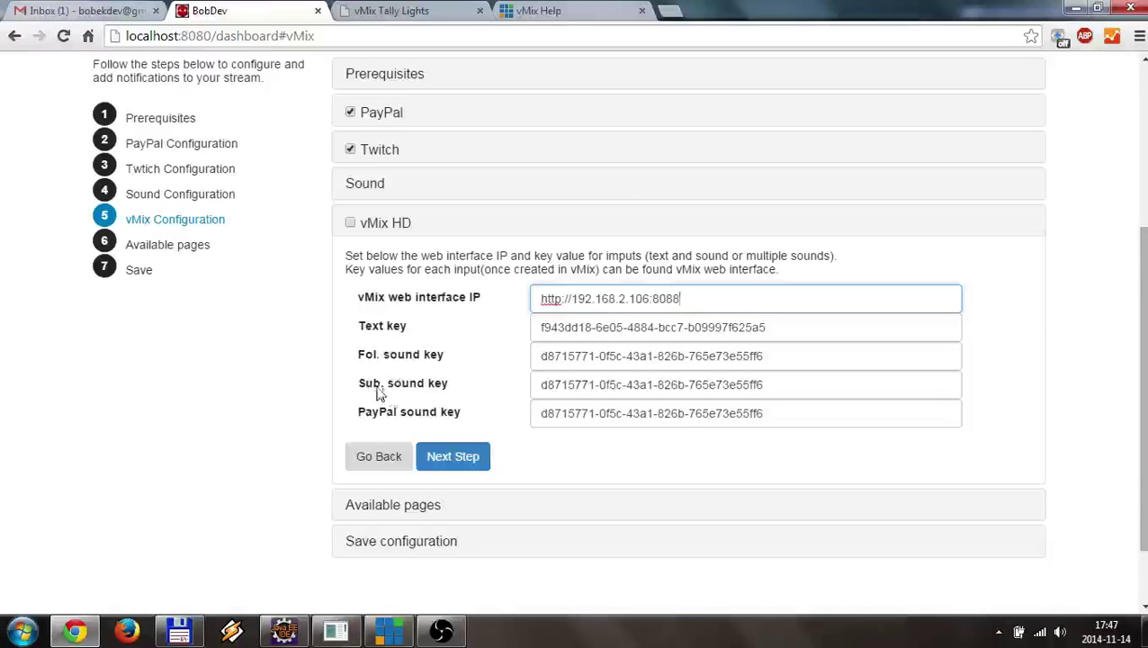
Replace the Text key with the NewsHD11 title's input key from the Tally page.
left_click(385, 10)
left_click_drag(789, 324, 532, 328)
key("ctrl+v")
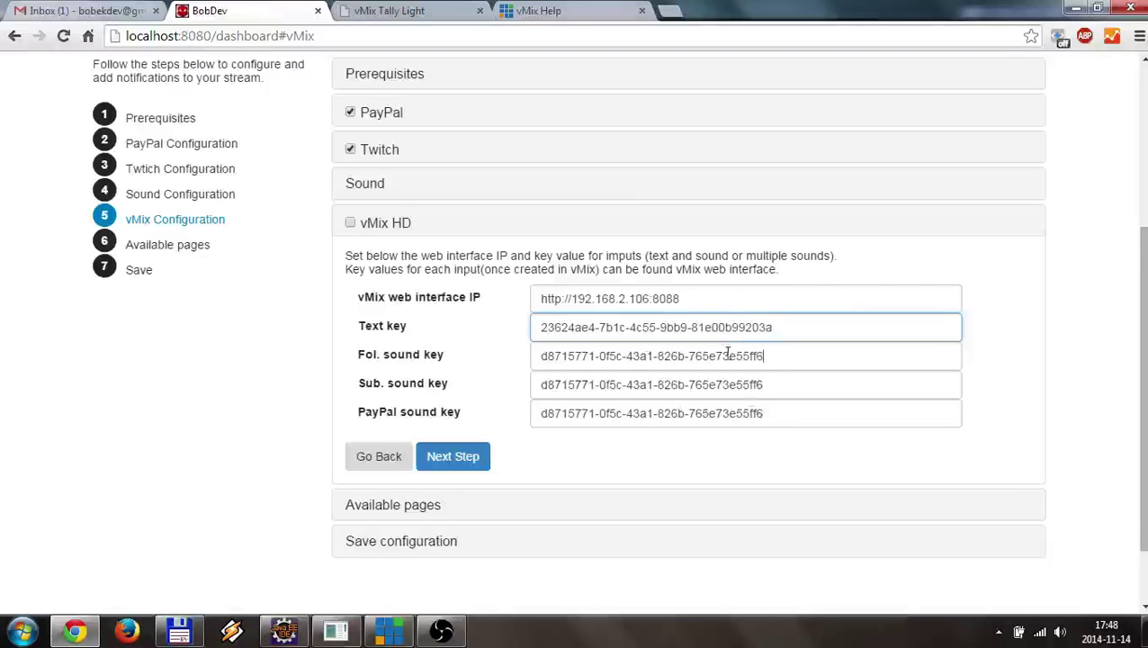
Paste sound.mp3's input key into the Fol., Sub. and PayPal sound key fields.
left_click_drag(764, 355, 486, 365)
key("ctrl+v")
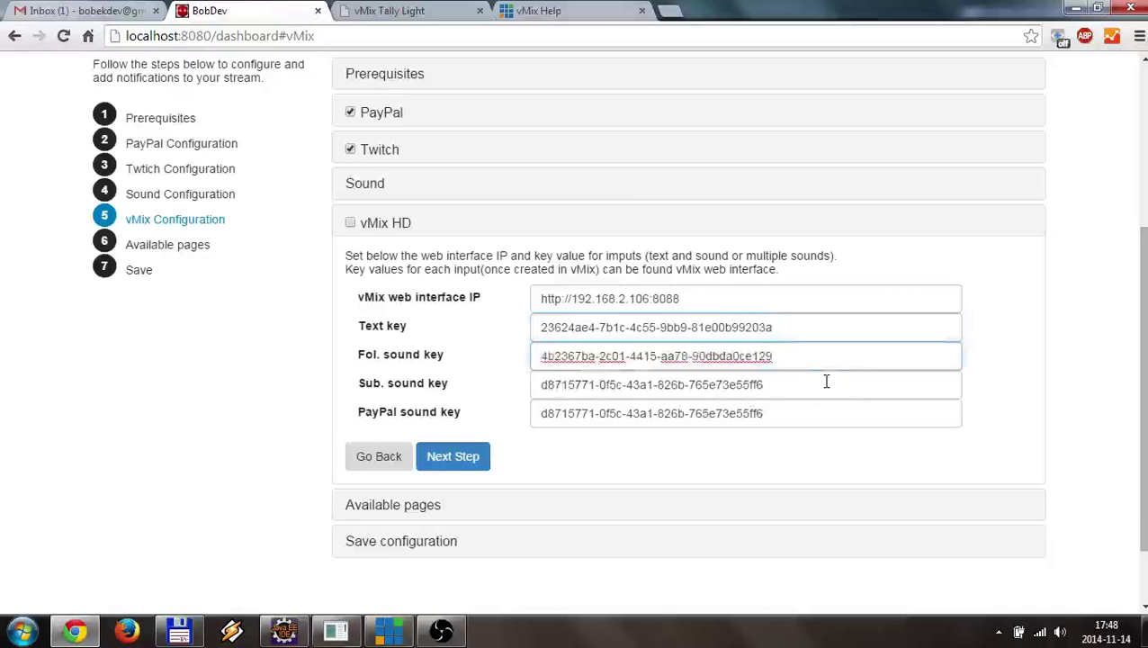
left_click_drag(826, 381, 436, 386)
key("ctrl+v")
left_click_drag(790, 412, 470, 423)
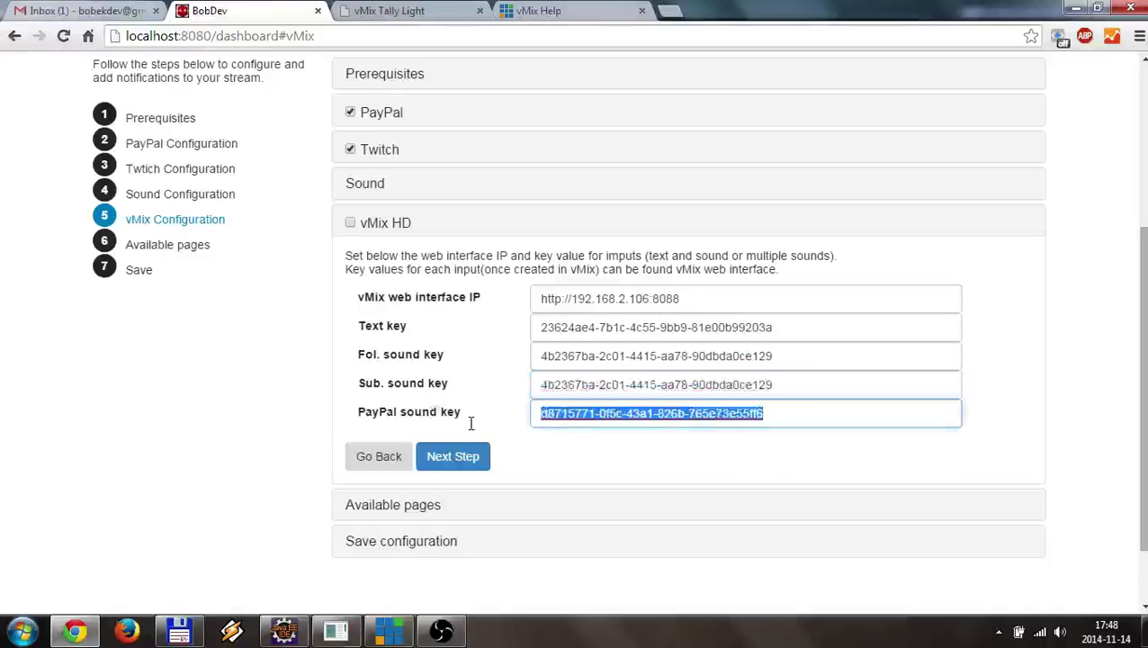
key("ctrl+v")
scroll(261, 390, "down", 1)
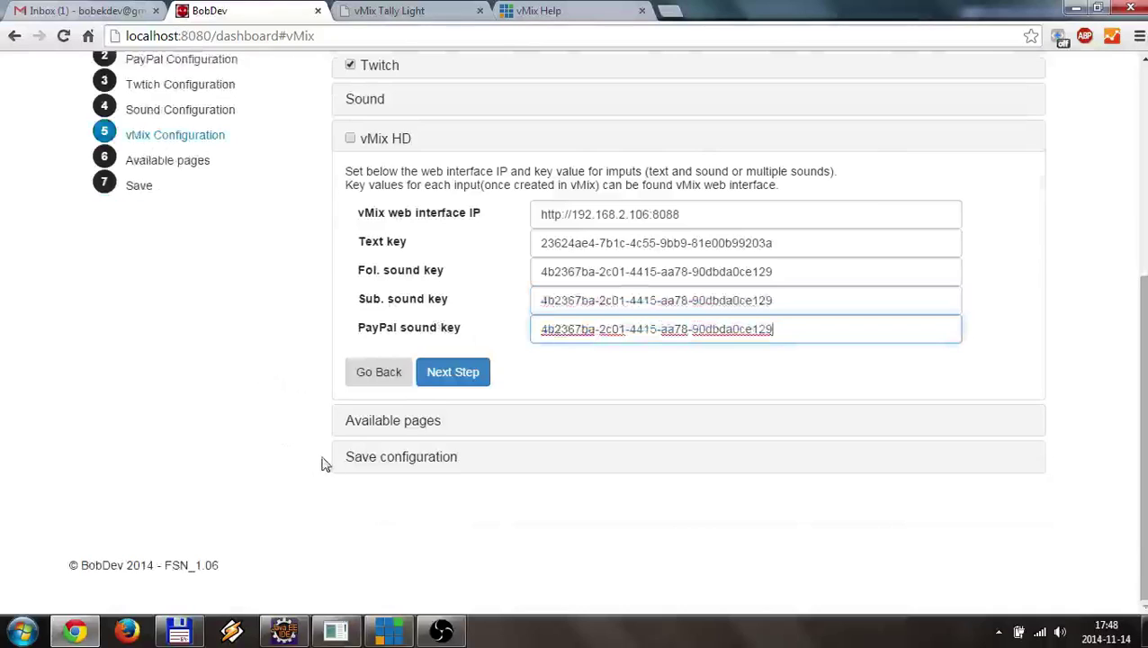
Save the wizard configuration and send a 'test' quick notification to check vMix's output.
left_click(378, 442)
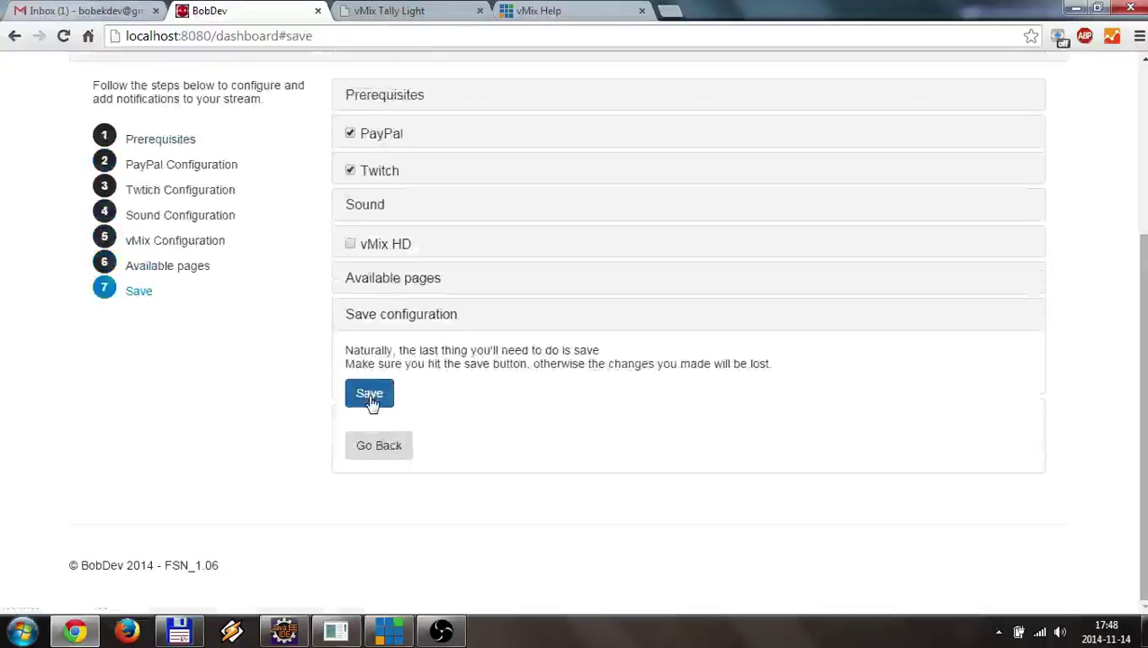
left_click(371, 398)
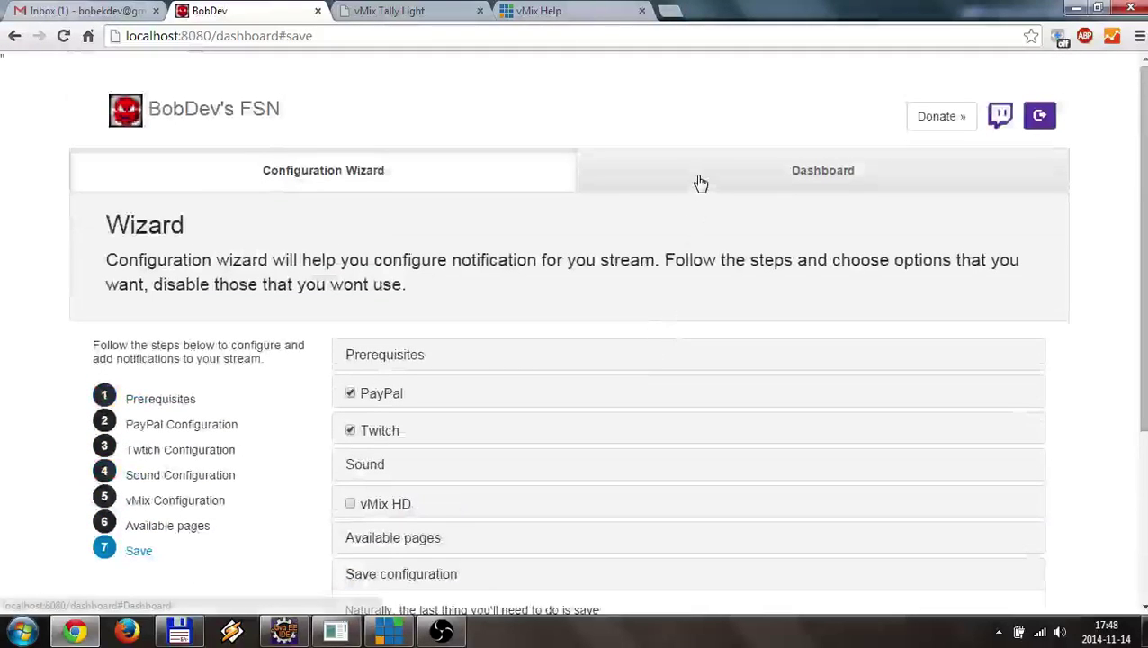
left_click(697, 179)
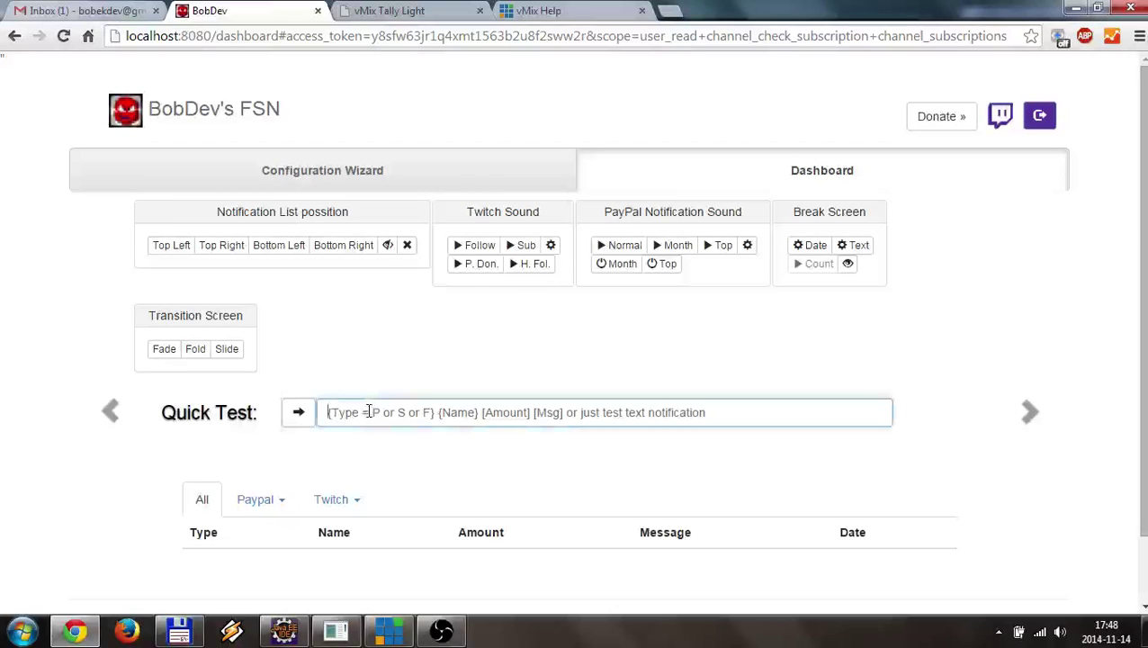
type("test")
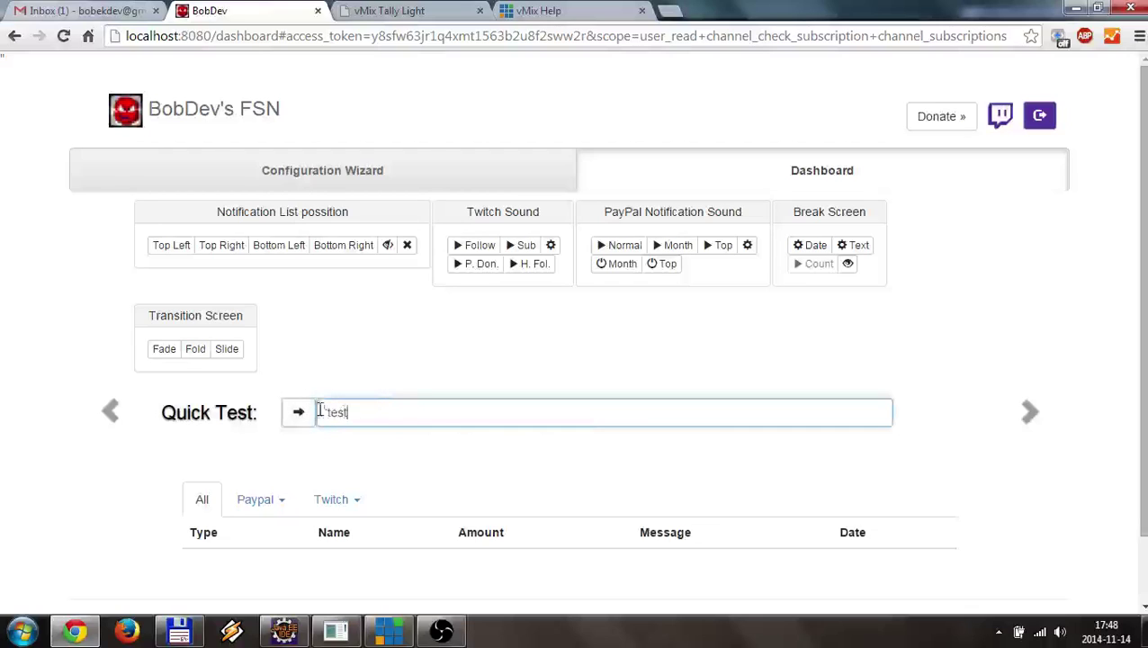
left_click(297, 415)
left_click(392, 632)
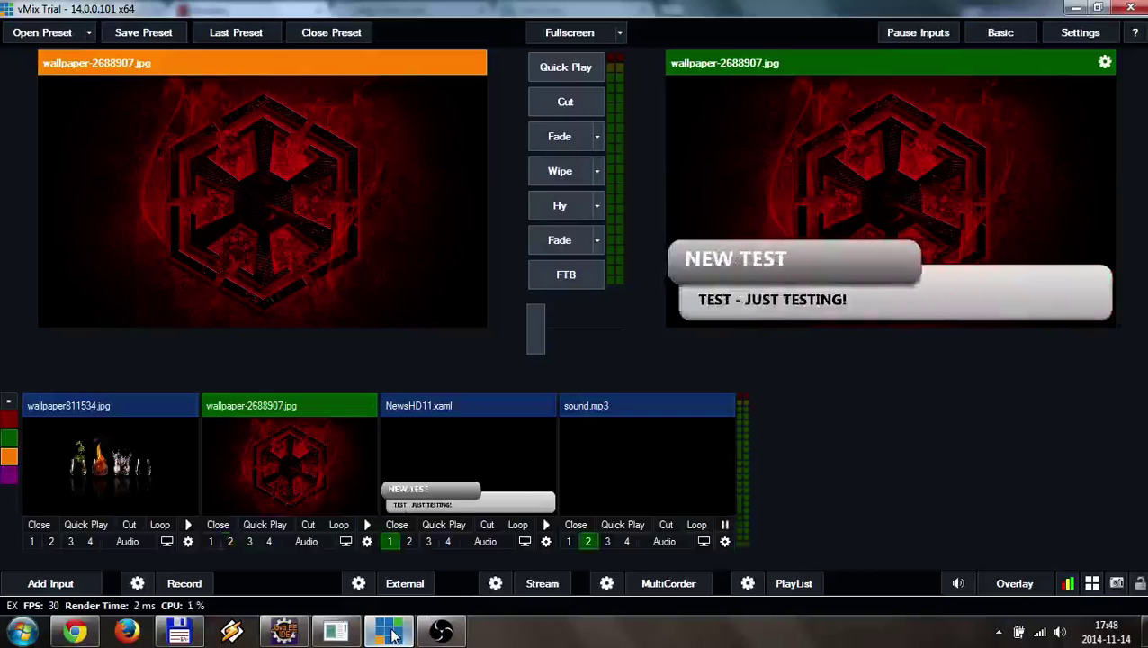
Switch the sound.mp3 input's Audio button on (green).
left_click(660, 541)
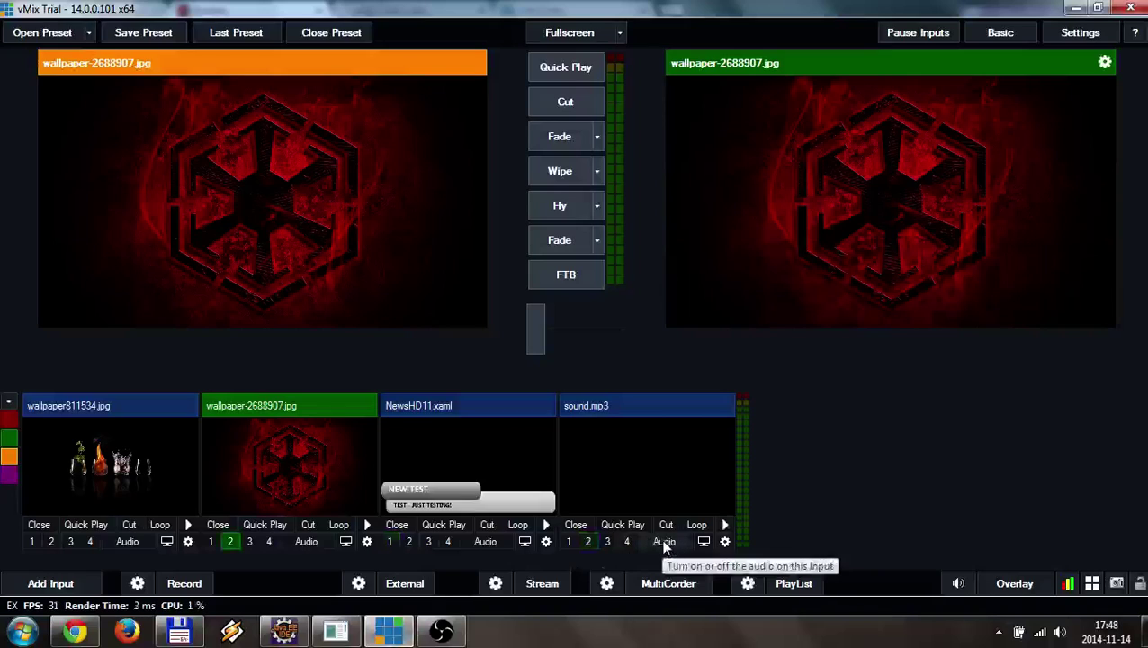
left_click(664, 541)
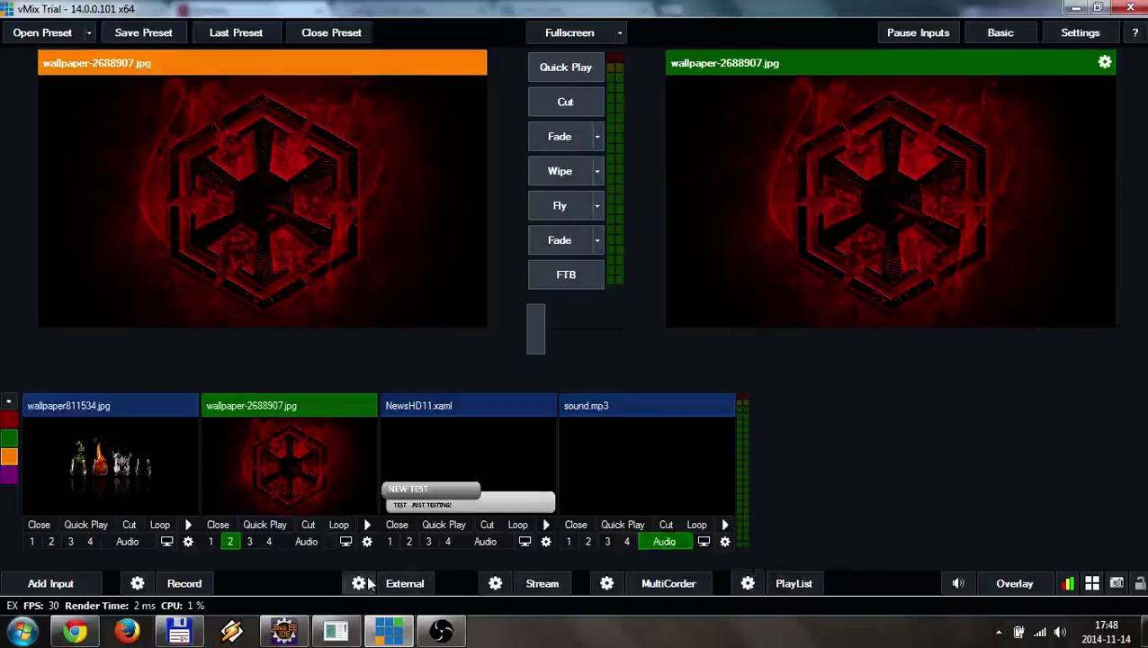
Send a 'test2' quick notification, watch vMix, then return to the FSN dashboard.
left_click(77, 632)
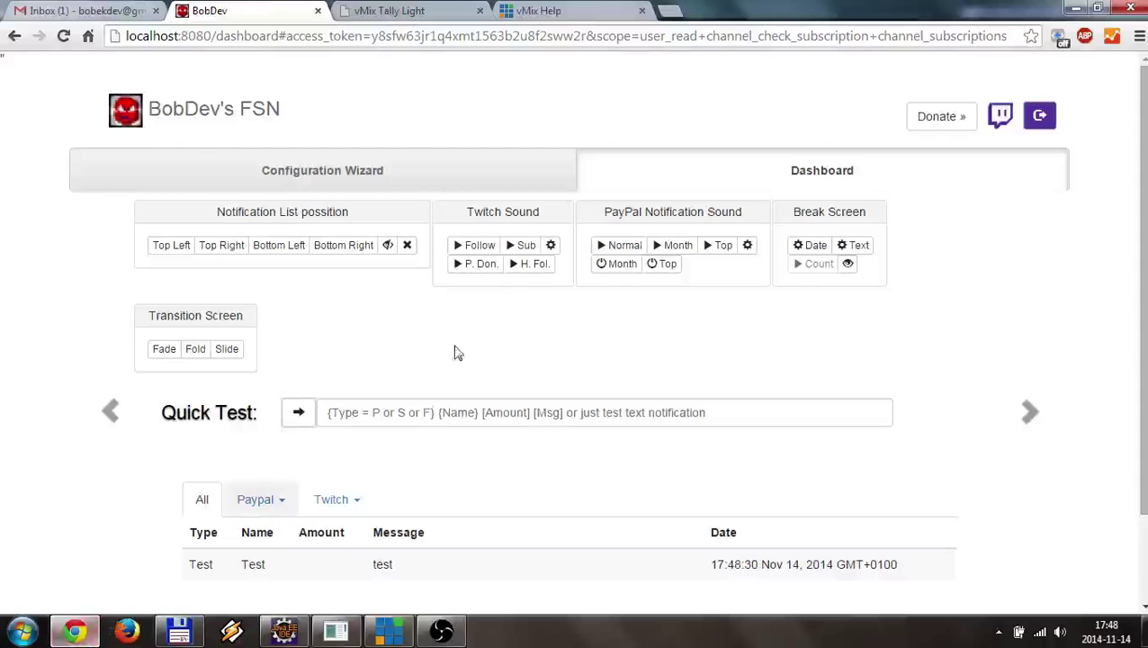
left_click(429, 413)
type("test")
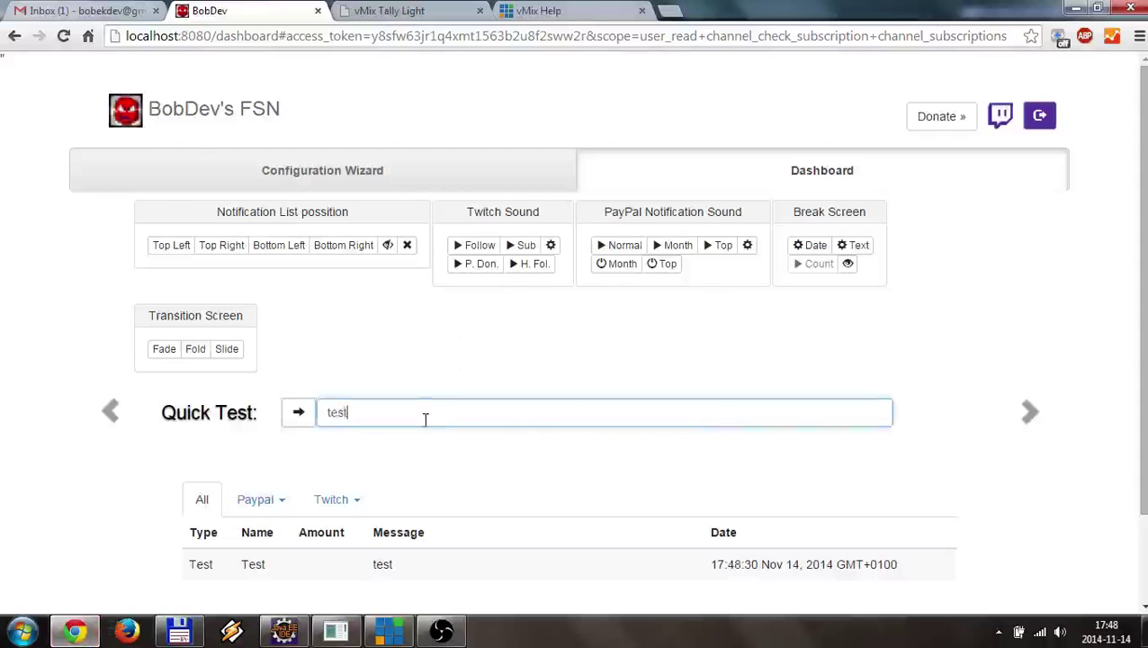
type("2")
left_click(298, 412)
left_click(387, 634)
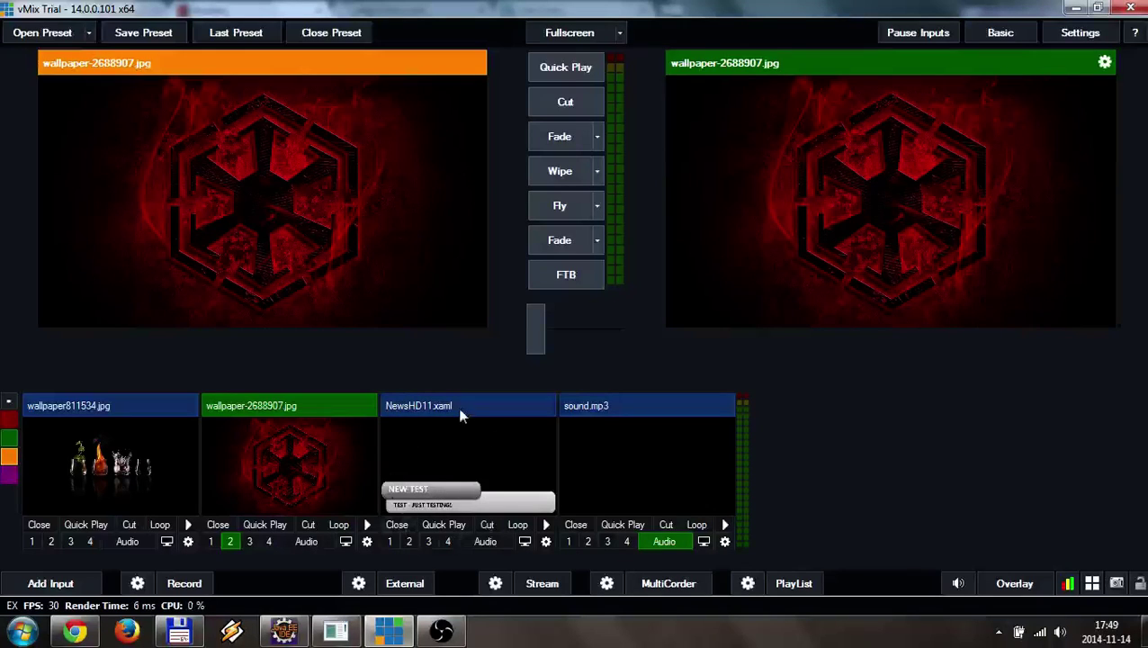
left_click(75, 630)
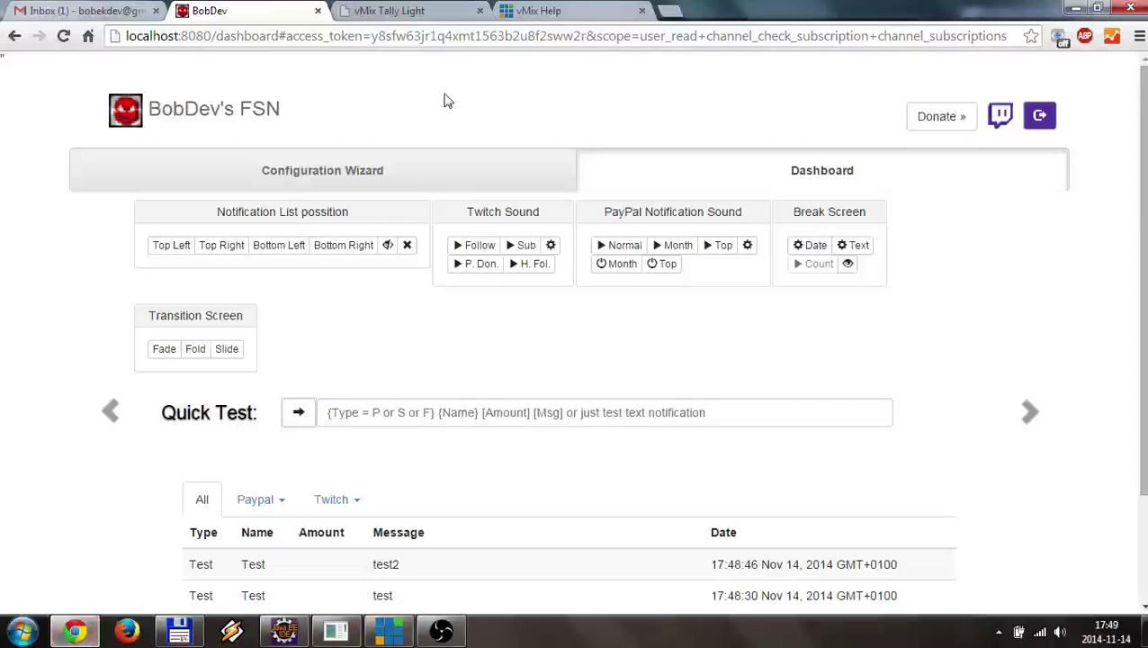
Read the Title Designer page in vMix Help, then return to the vMix main window.
left_click(562, 11)
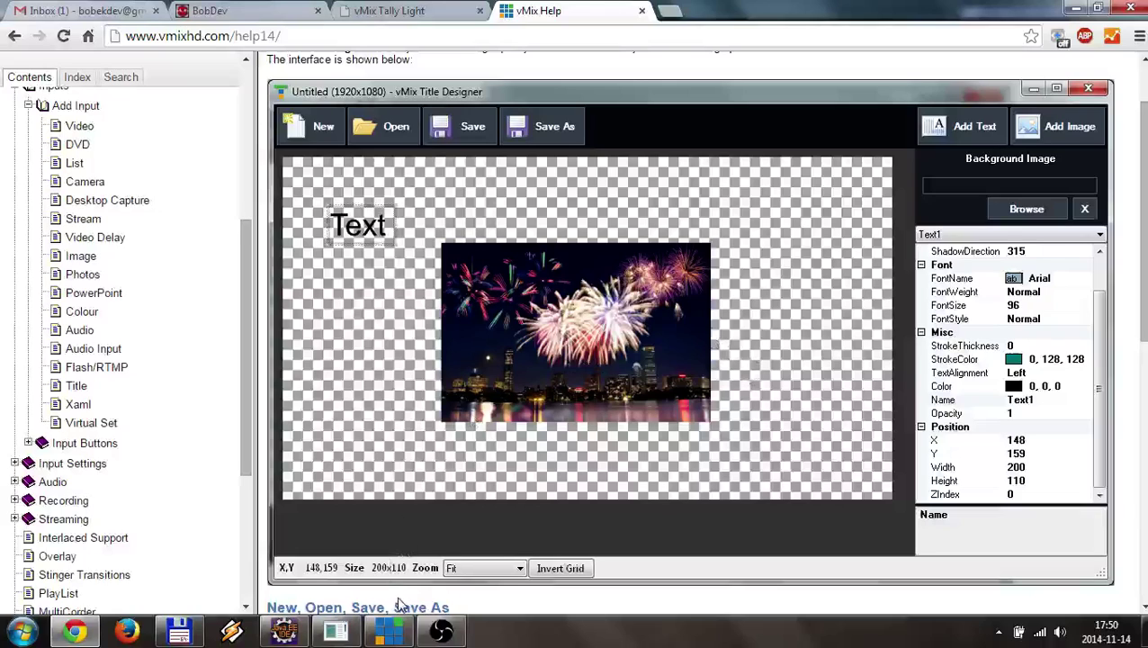
left_click(396, 634)
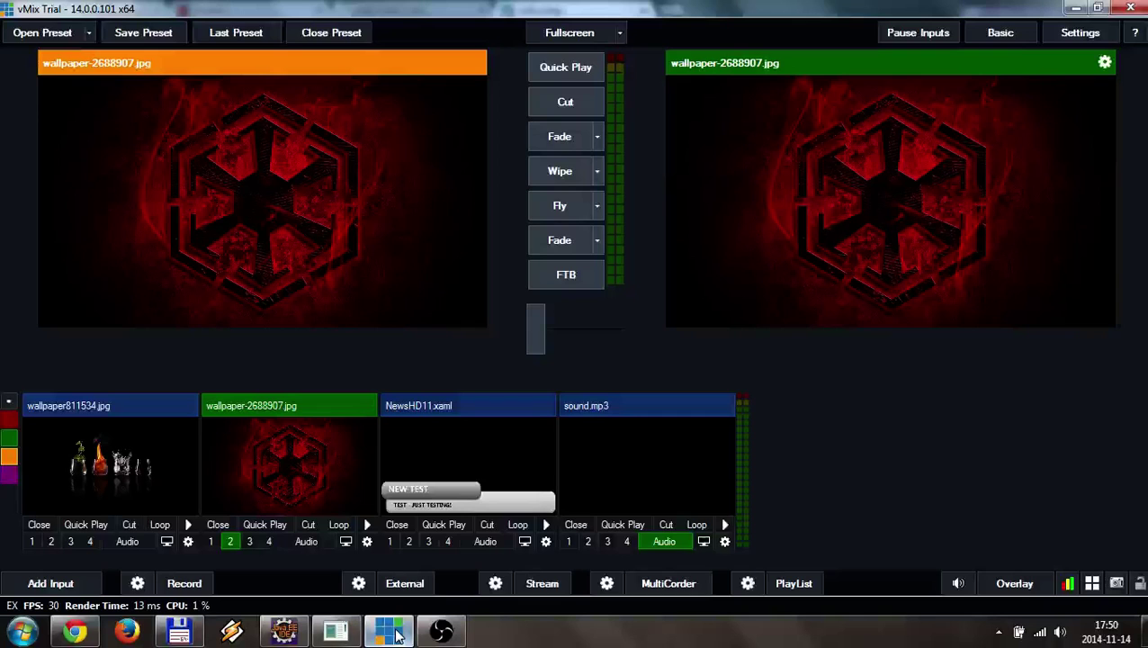